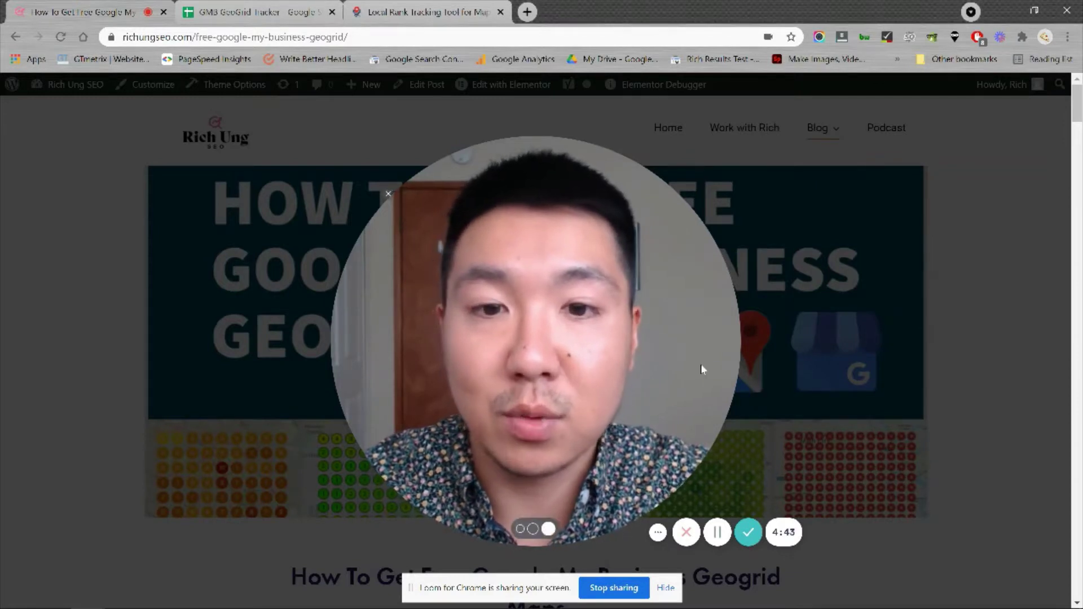
# - Scroll the free geogrid guide down to its GMB Geogrid Tracker section
pyautogui.click(521, 530)
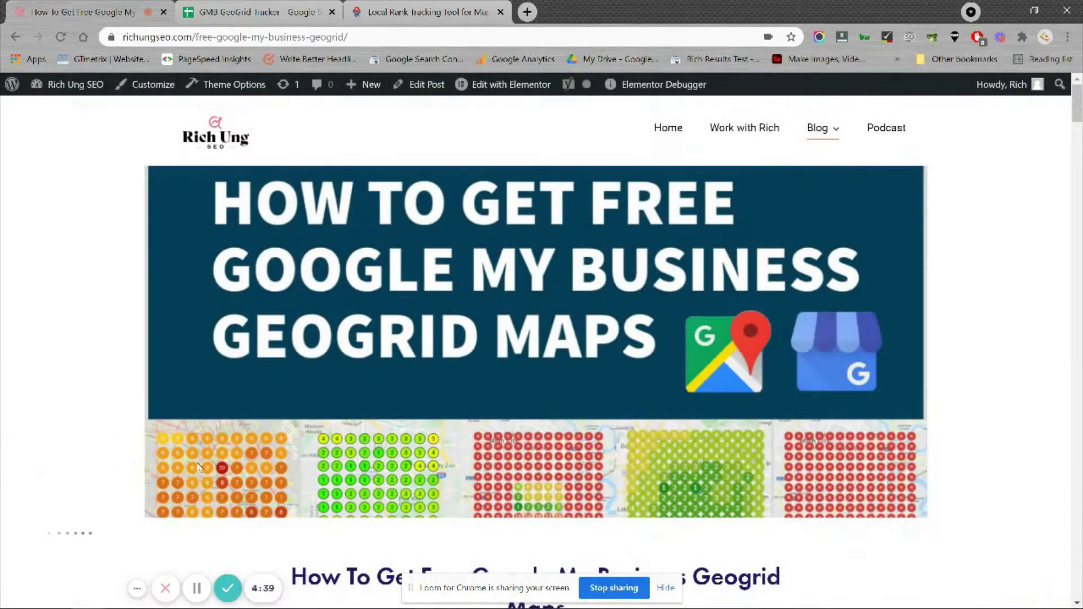
pyautogui.moveTo(105, 538); pyautogui.dragTo(132, 518)
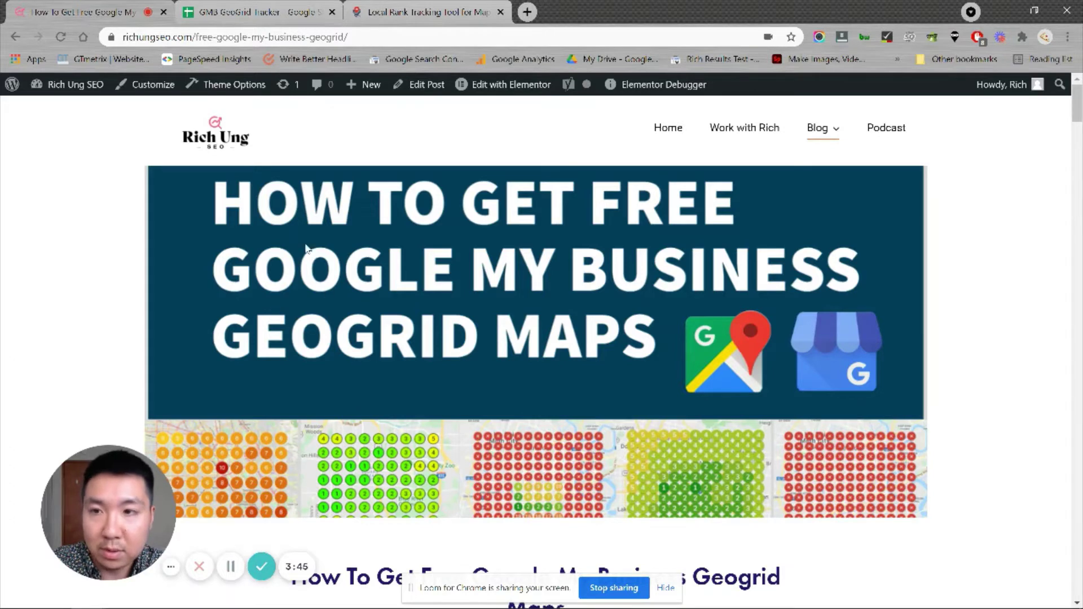
pyautogui.scroll(-5, 265, 299)
pyautogui.scroll(-15, 266, 299)
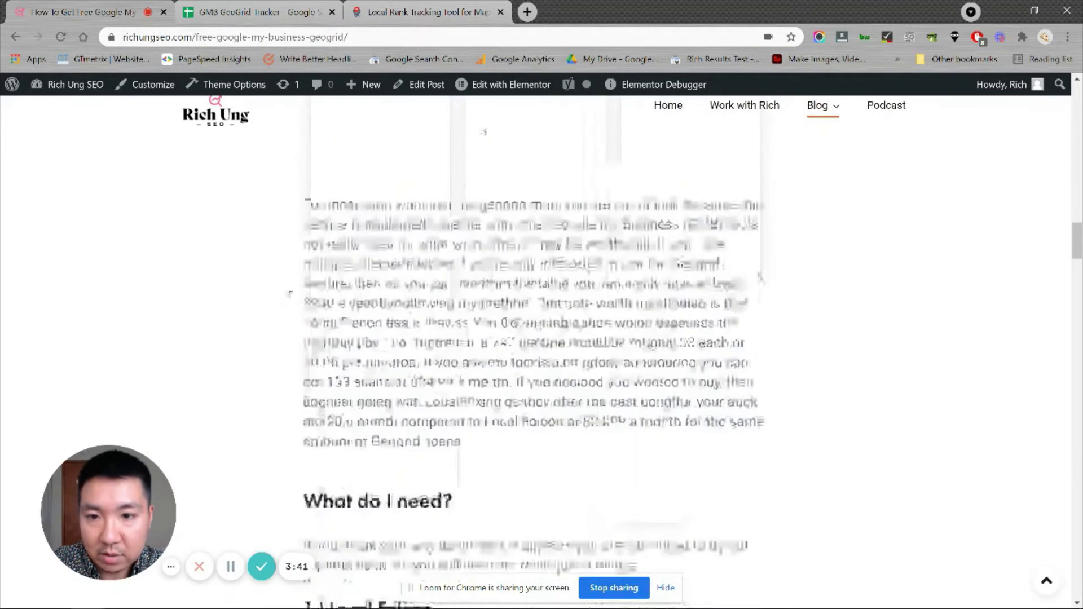
pyautogui.scroll(-12, 290, 294)
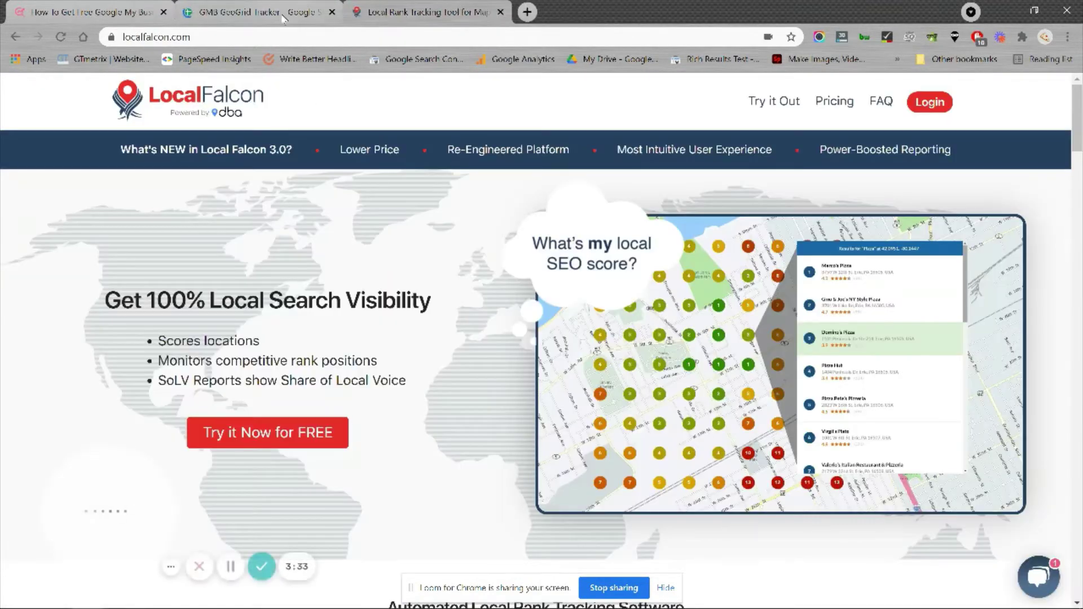
# - From the GMB GeoGrid Tracker sheet, open the Temporary Email and Temporary Phone Numbers links in new tabs
pyautogui.click(253, 12)
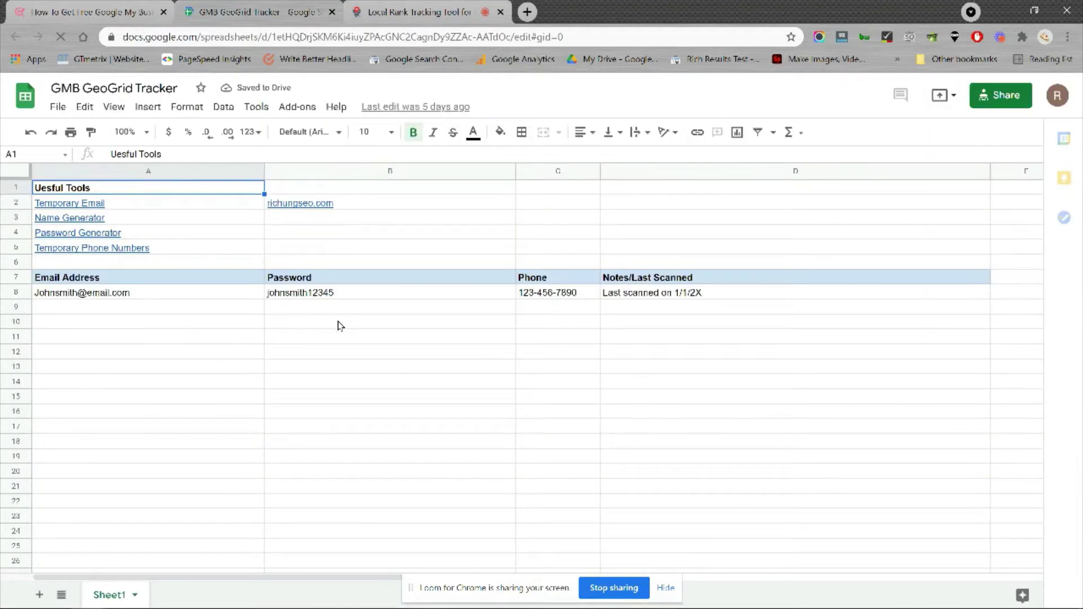
pyautogui.moveTo(121, 202)
pyautogui.click(191, 347)
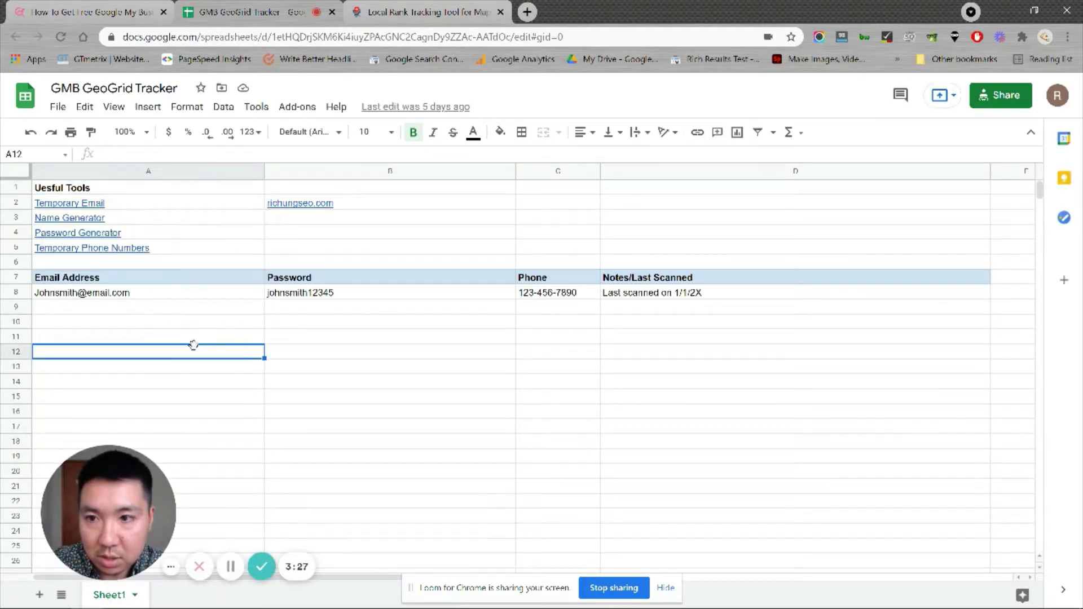
pyautogui.click(295, 310)
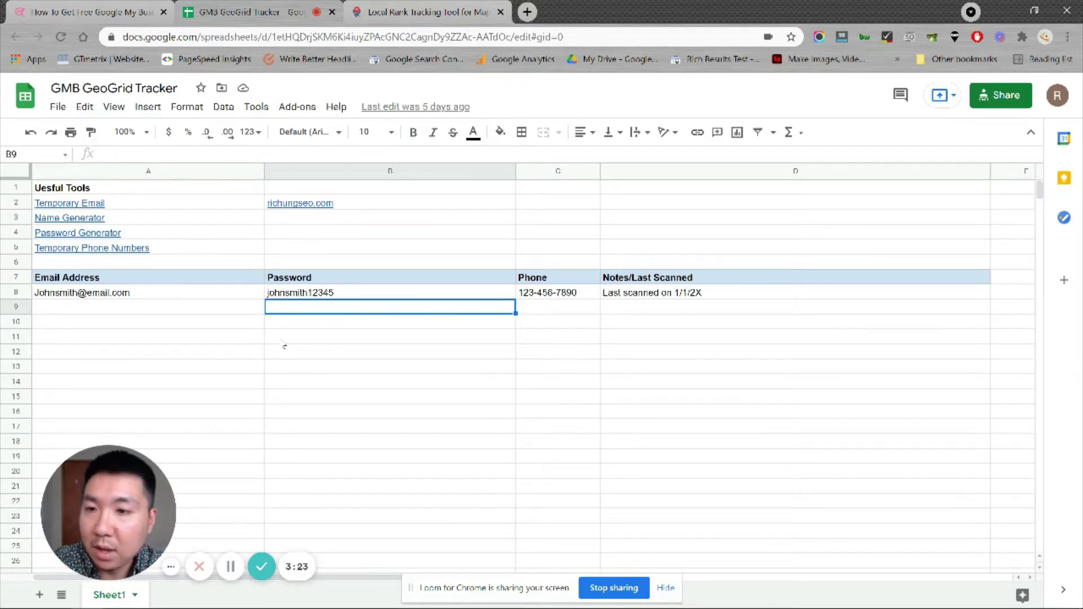
pyautogui.moveTo(231, 234)
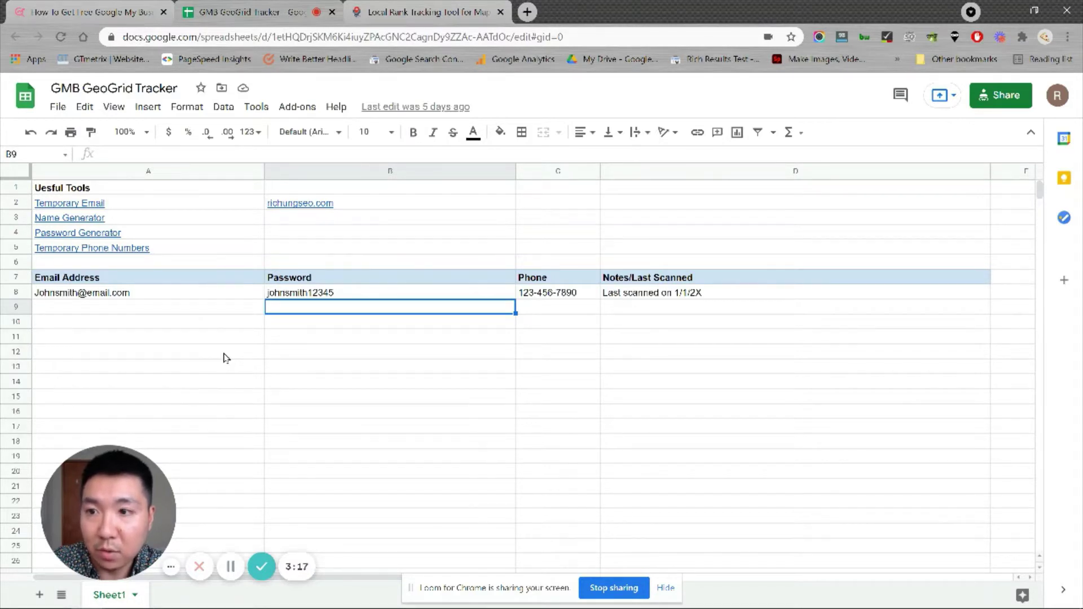
pyautogui.click(205, 310)
pyautogui.click(145, 203)
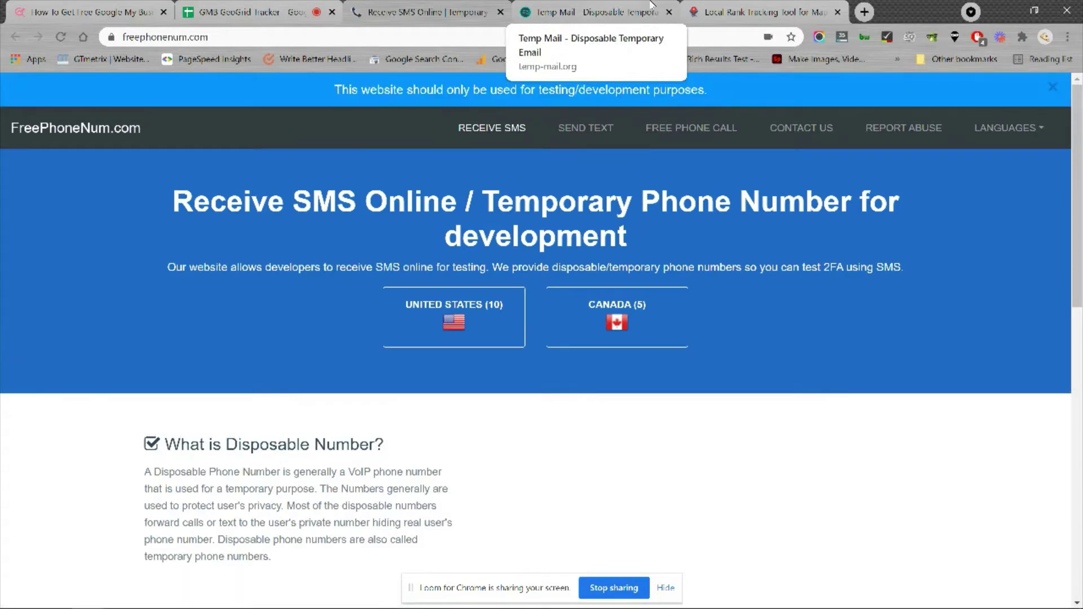
# - Go back to the Local Falcon (localfalcon.com) homepage tab
pyautogui.click(756, 12)
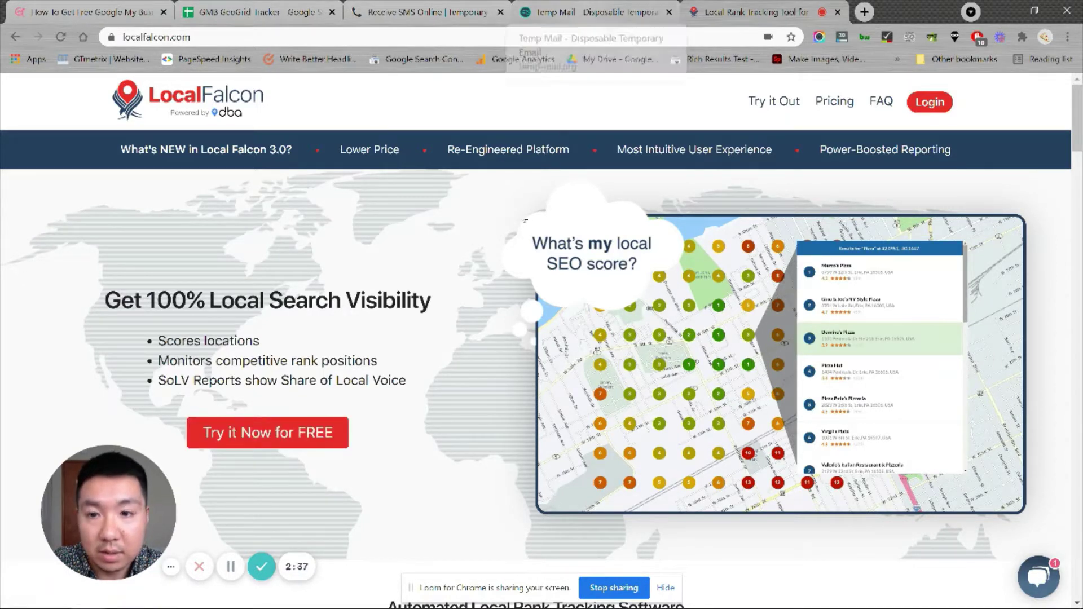
# - Load the Local Falcon register page via 'Try it Now for FREE'
pyautogui.click(294, 442)
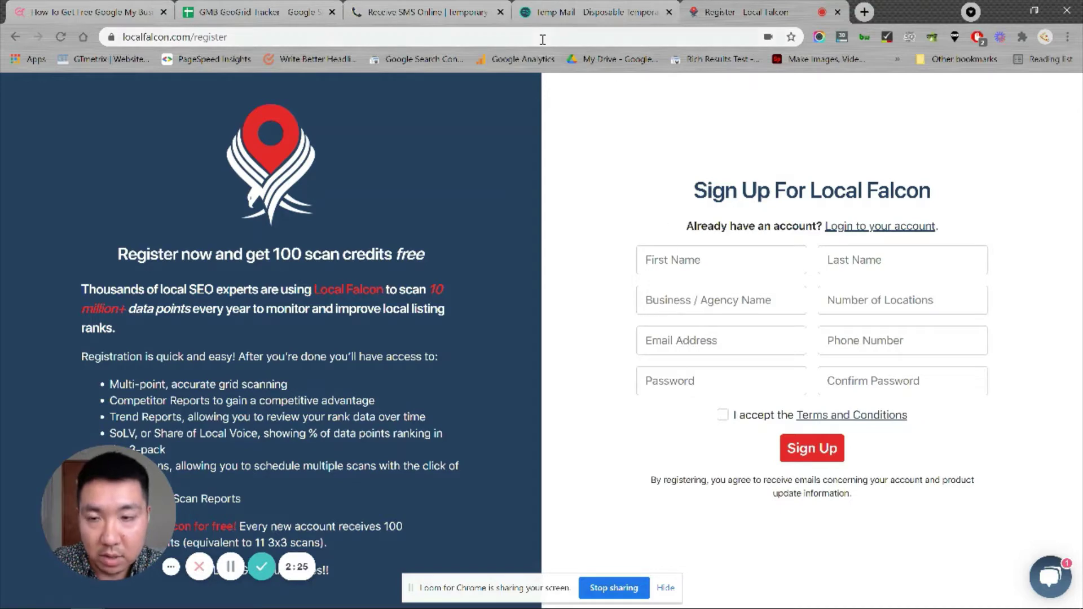
# - Open the Name Generator link from cell A3 of the GMB GeoGrid Tracker sheet
pyautogui.click(249, 11)
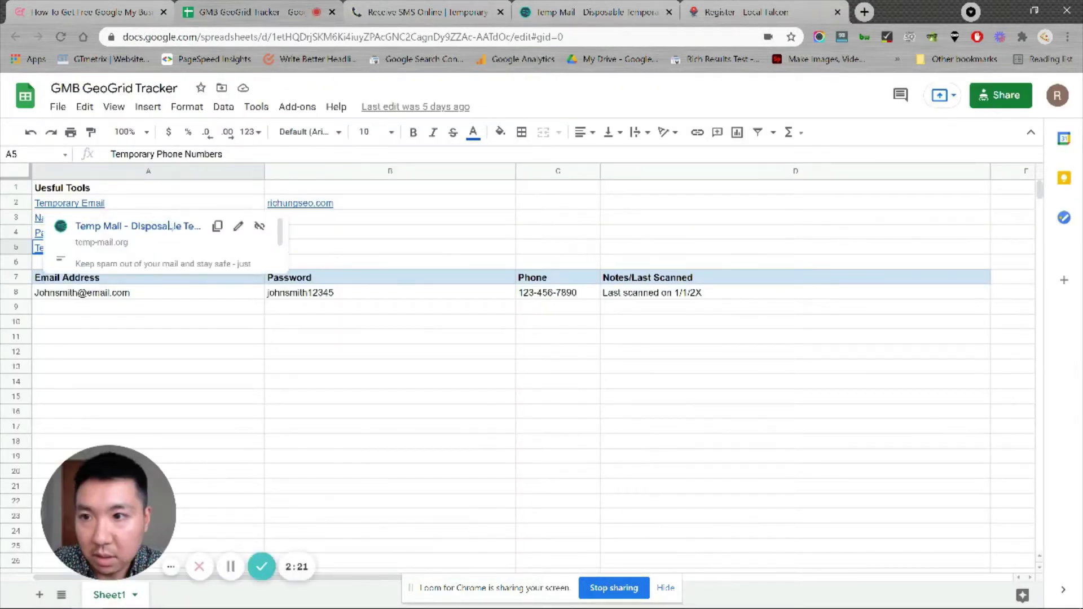
pyautogui.click(229, 339)
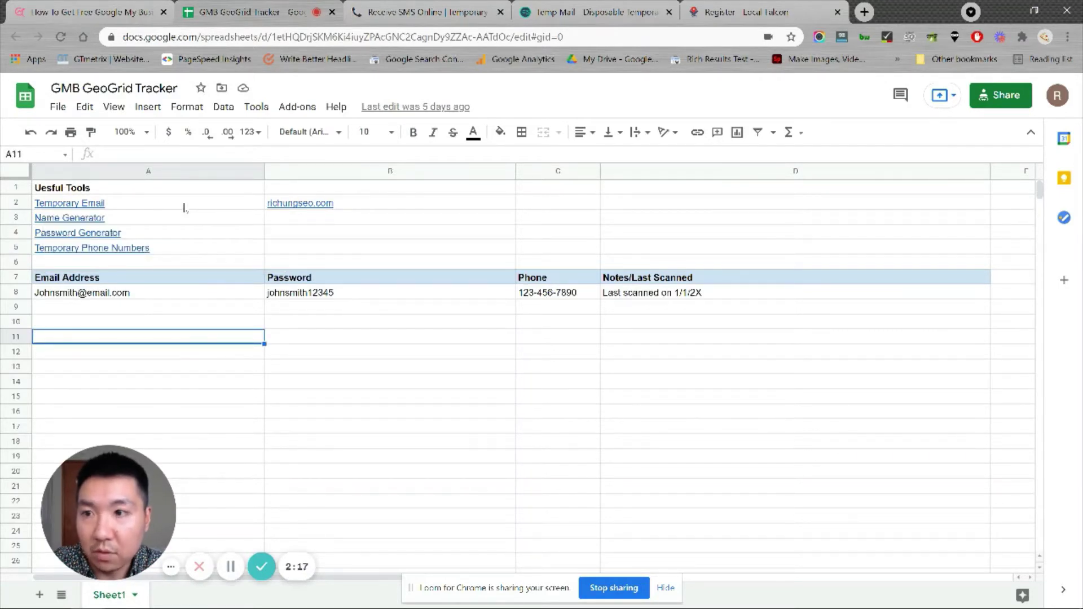
pyautogui.click(71, 368)
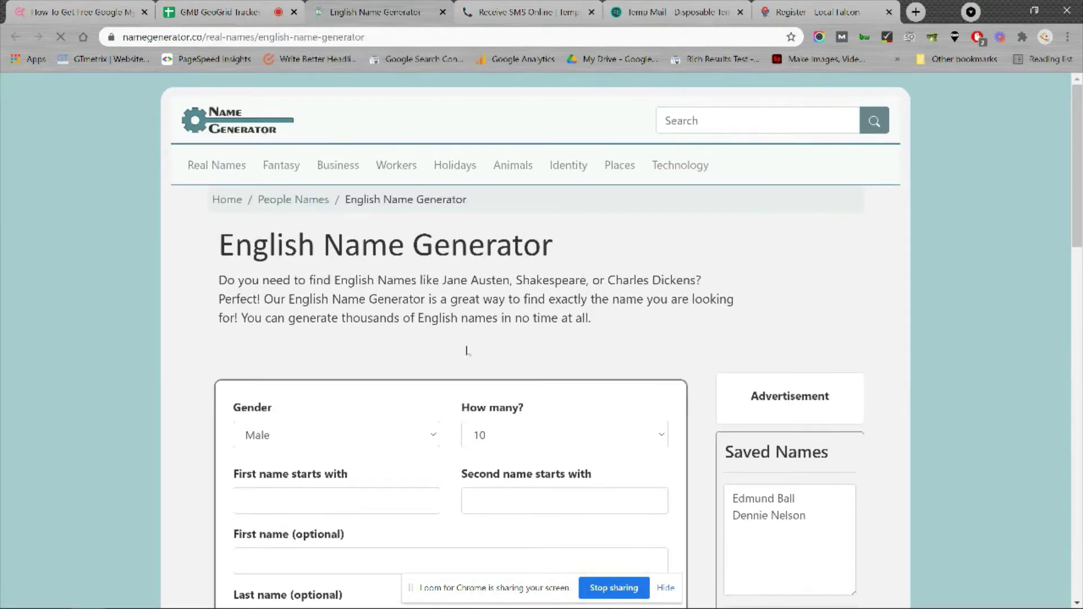
# - Generate a new list of ten English names with Gender set to Female
pyautogui.scroll(-3, 490, 384)
pyautogui.scroll(3, 490, 361)
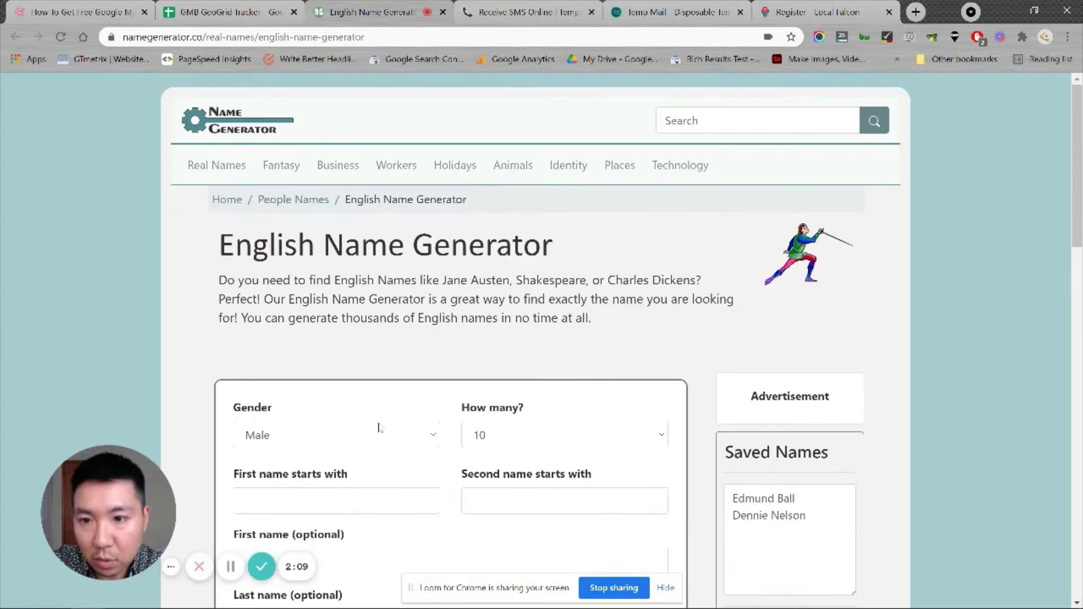
pyautogui.click(374, 435)
pyautogui.click(366, 481)
pyautogui.scroll(-3, 403, 336)
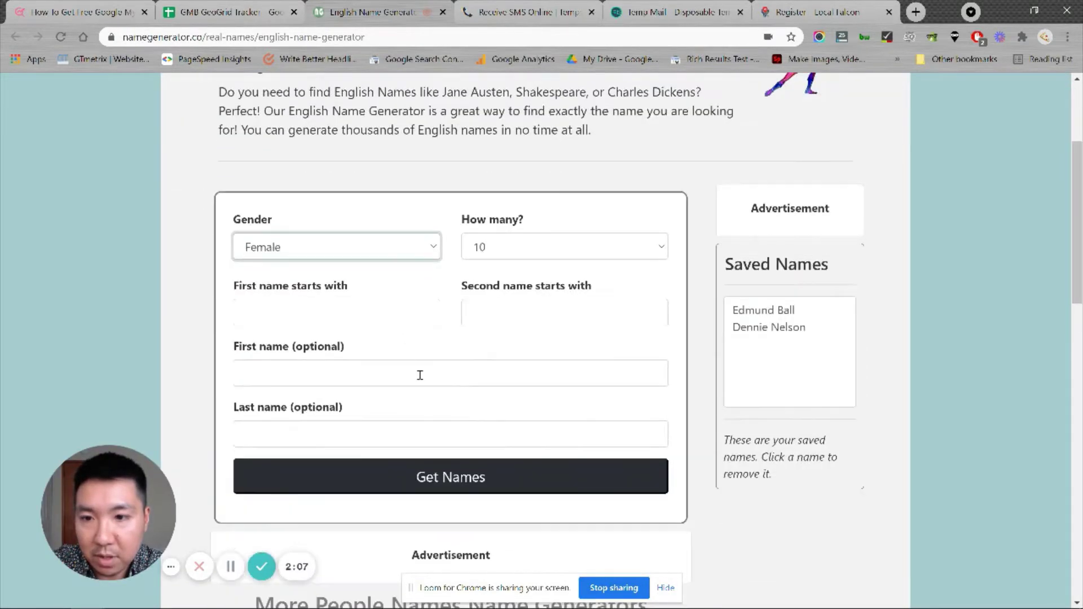
pyautogui.click(428, 476)
pyautogui.scroll(-7, 479, 394)
pyautogui.scroll(-5, 478, 375)
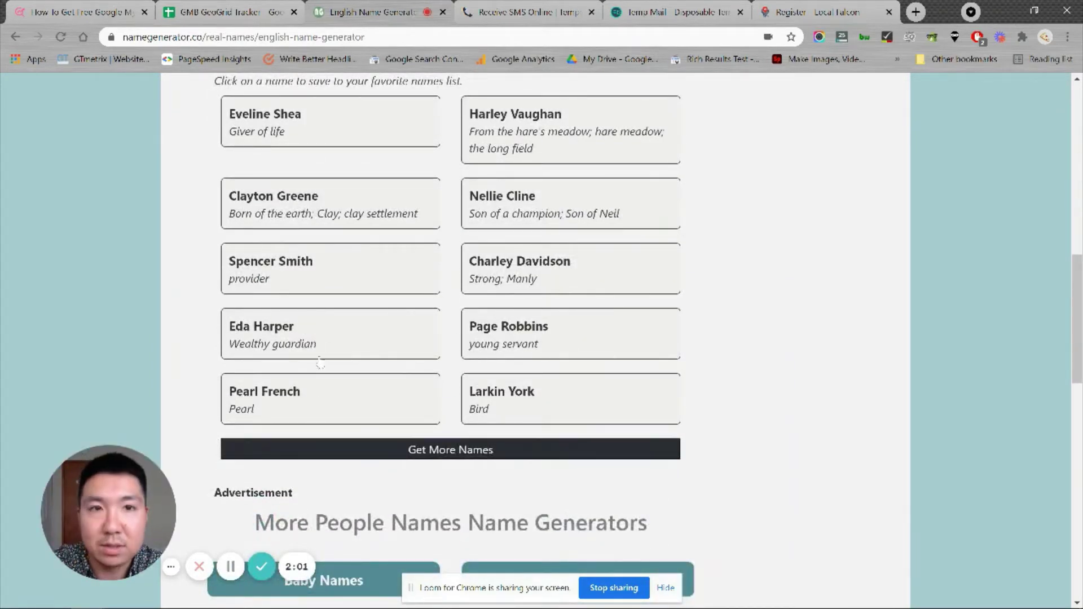
# - Enter the generated first and last names on the Local Falcon sign-up form
pyautogui.click(669, 11)
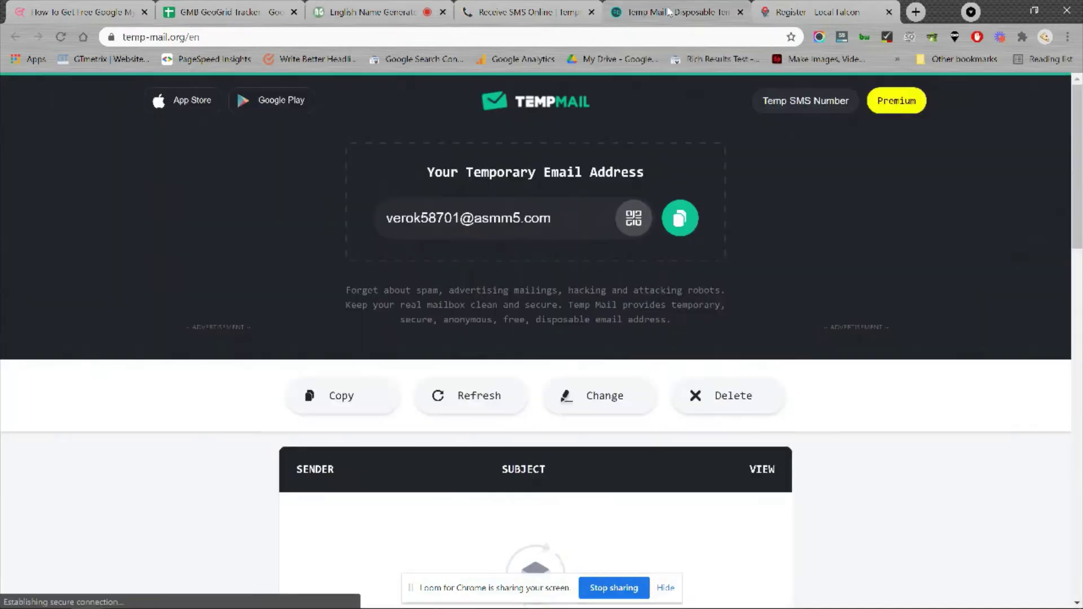
pyautogui.click(815, 12)
pyautogui.click(724, 251)
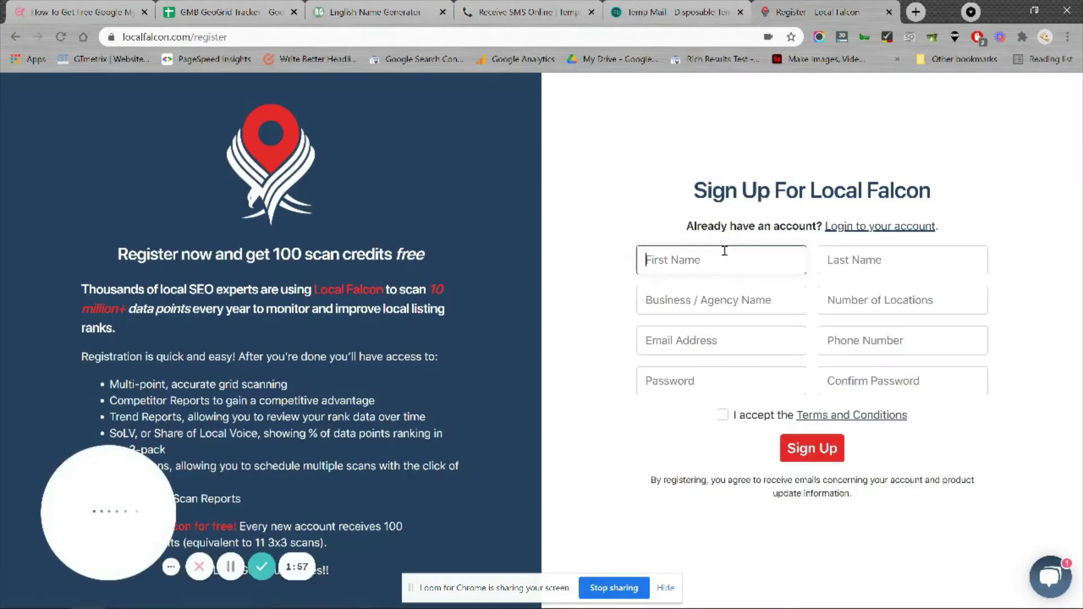
pyautogui.write('Pearl')
pyautogui.press('Tab')
pyautogui.write('French')
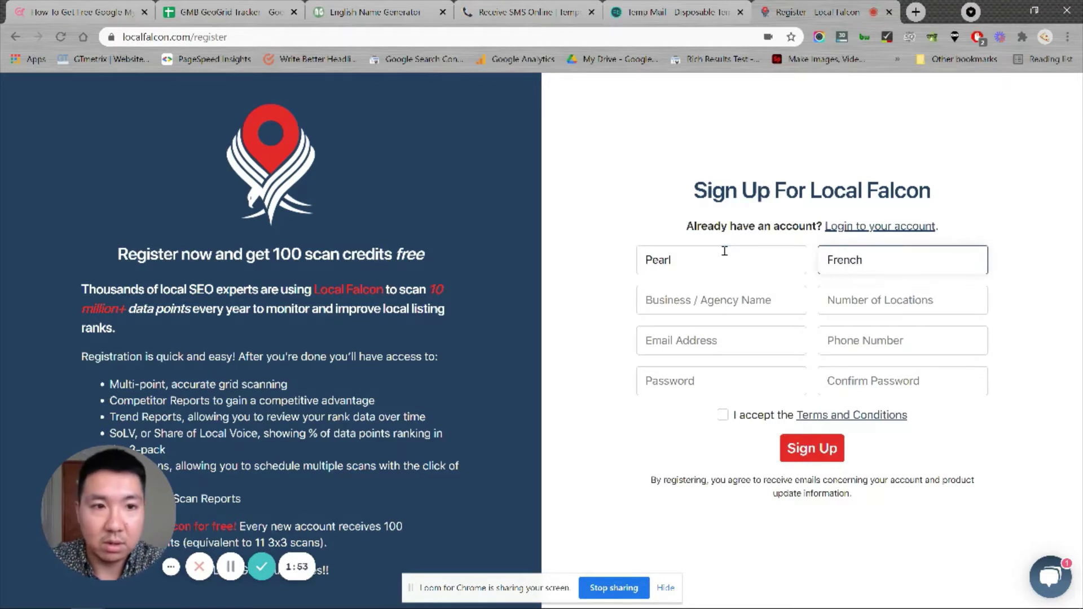
# - Set the business name to the generated full name and the number of locations to 1
pyautogui.click(686, 294)
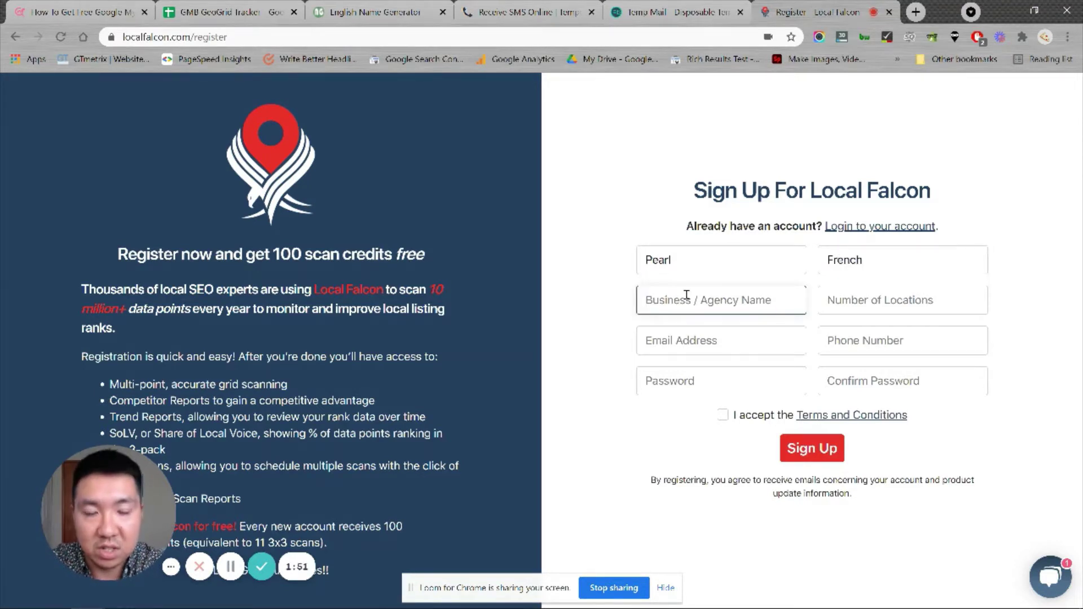
pyautogui.write('Pearl French')
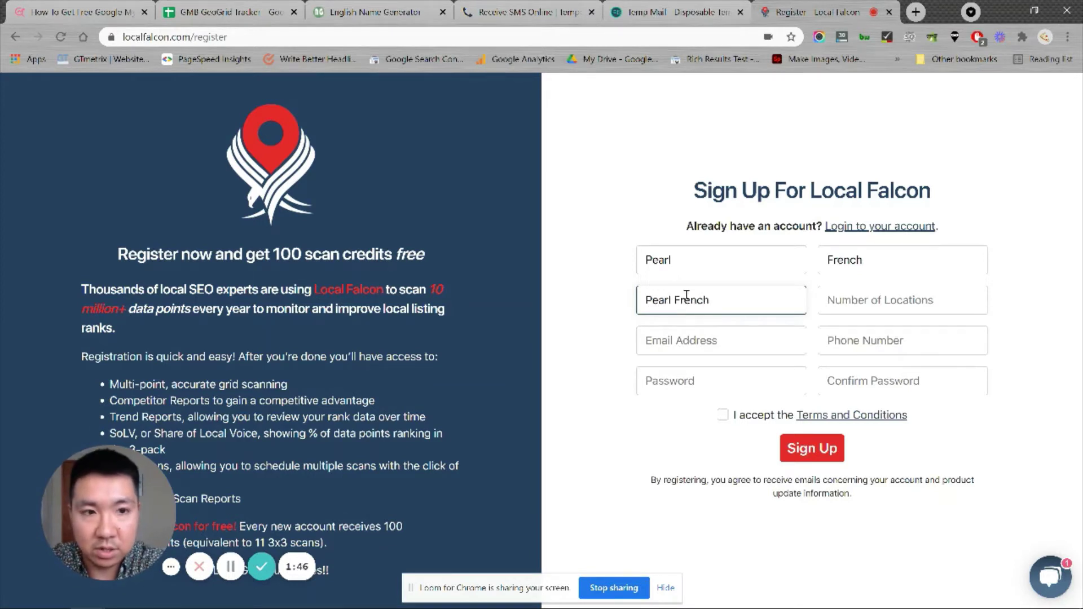
pyautogui.press('Tab')
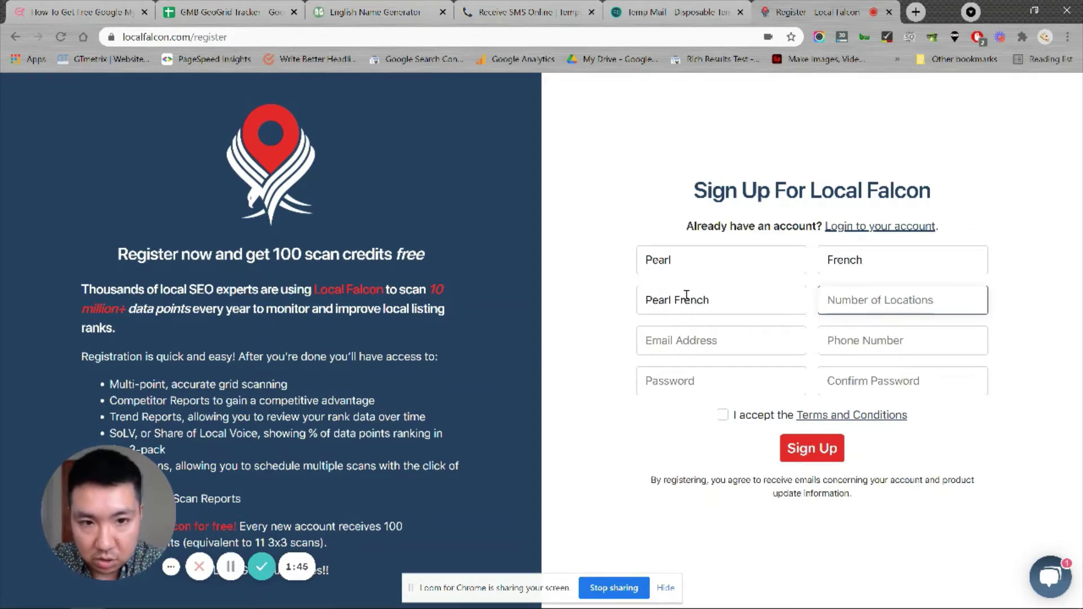
pyautogui.write('1')
pyautogui.click(660, 339)
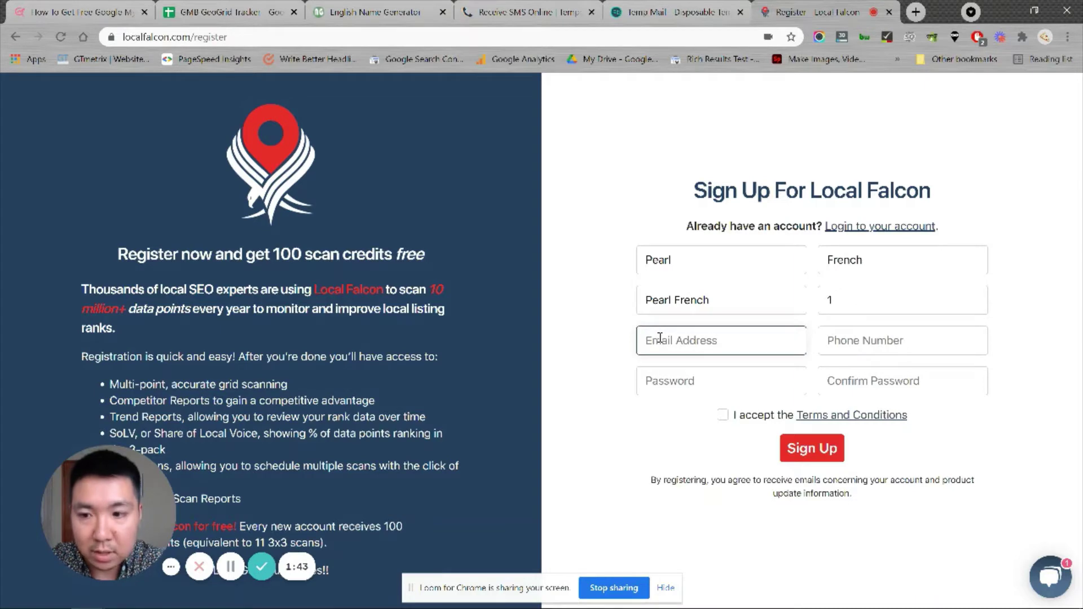
pyautogui.click(708, 11)
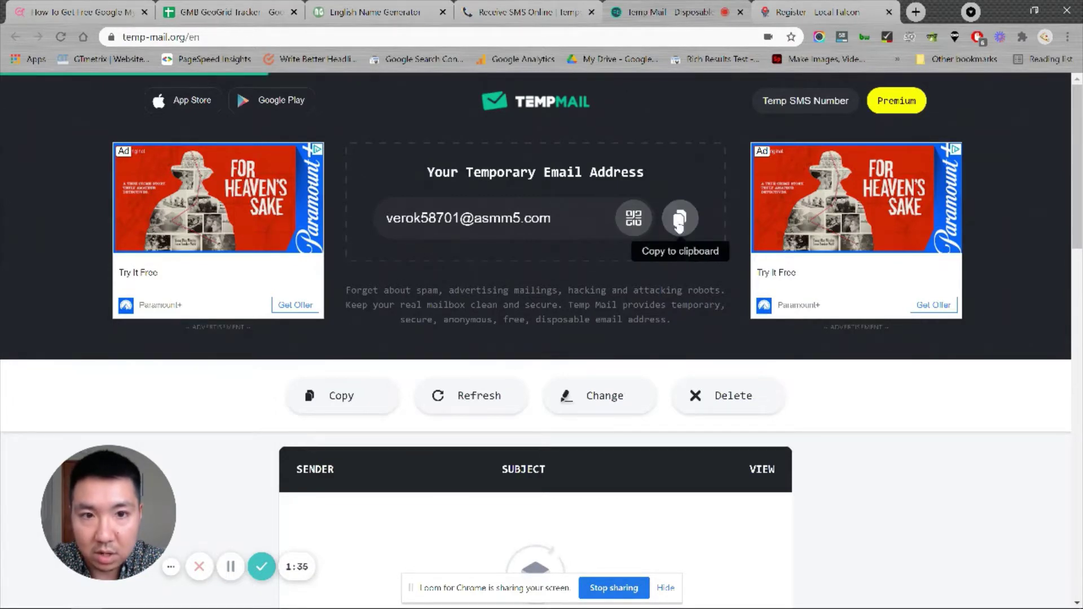
# - Copy the Temp Mail address and paste it into Local Falcon's Email field
pyautogui.click(680, 218)
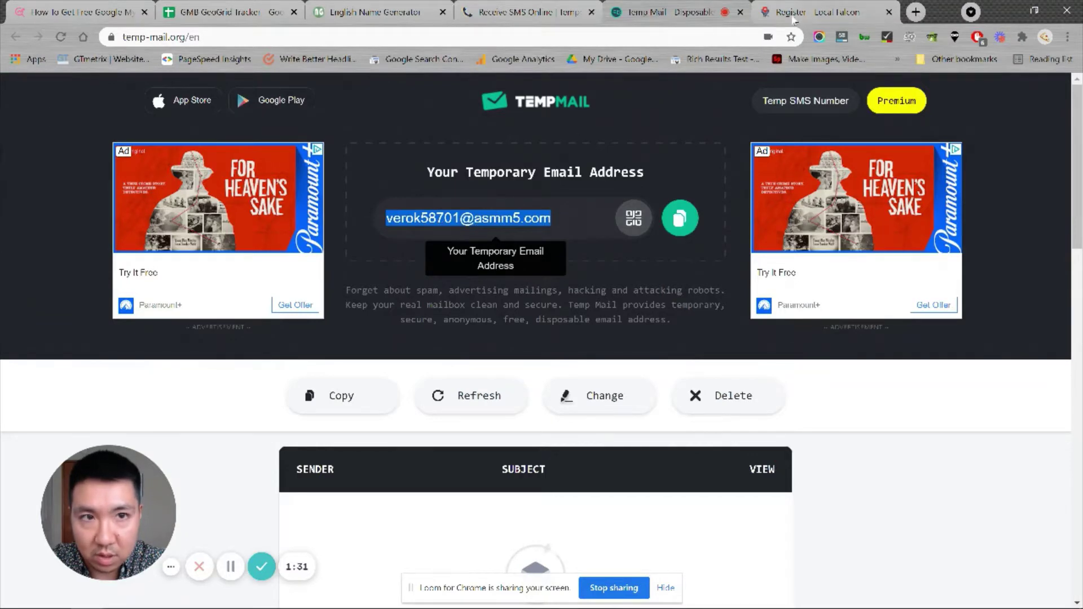
pyautogui.click(789, 12)
pyautogui.click(723, 336)
pyautogui.hotkey('ctrl', 'v')
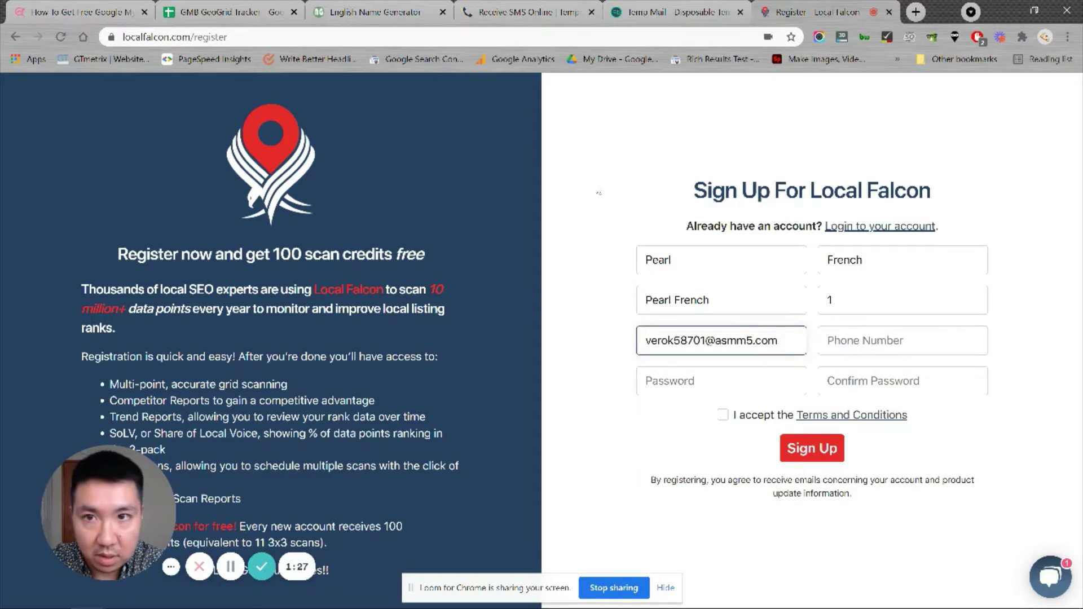
pyautogui.click(255, 14)
# - Paste the temporary email address into tracker cell A9 under Email Address
pyautogui.click(205, 314)
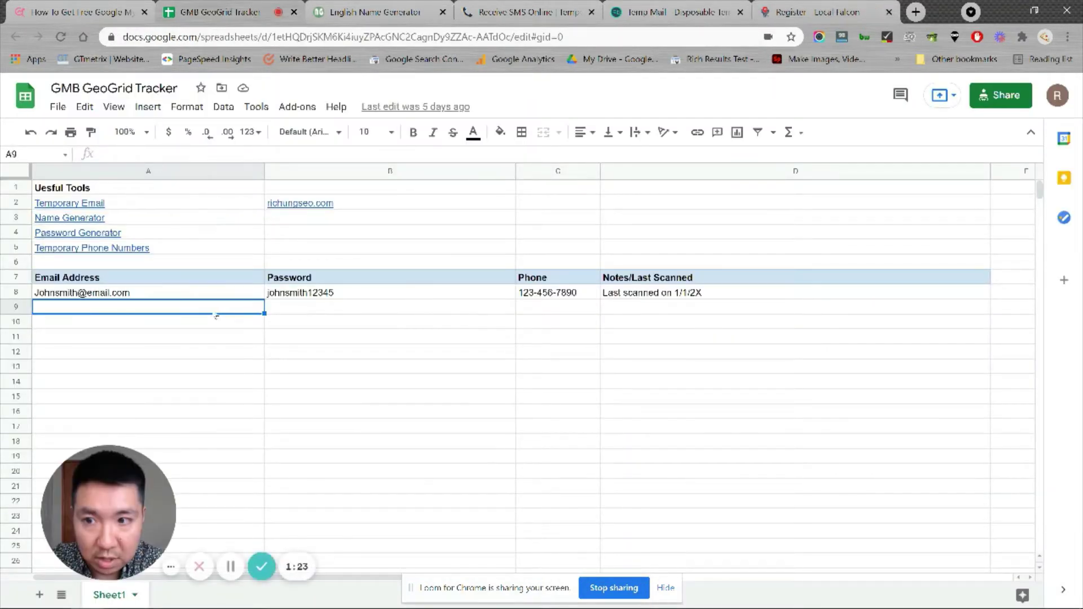
pyautogui.hotkey('ctrl', 'v')
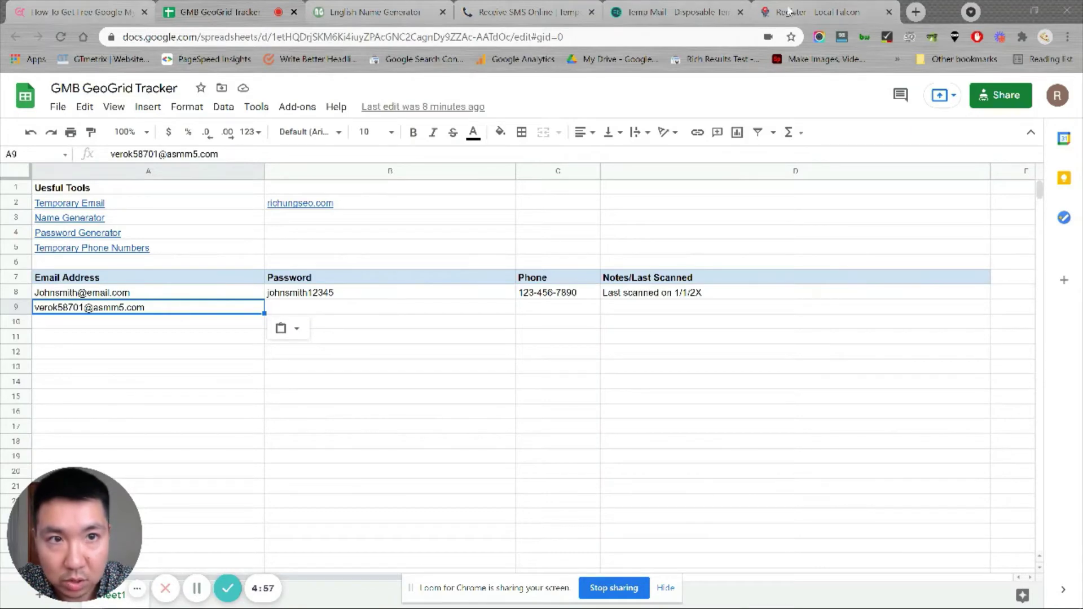
# - Pick a text-receiving United States number on FreePhoneNum
pyautogui.click(804, 16)
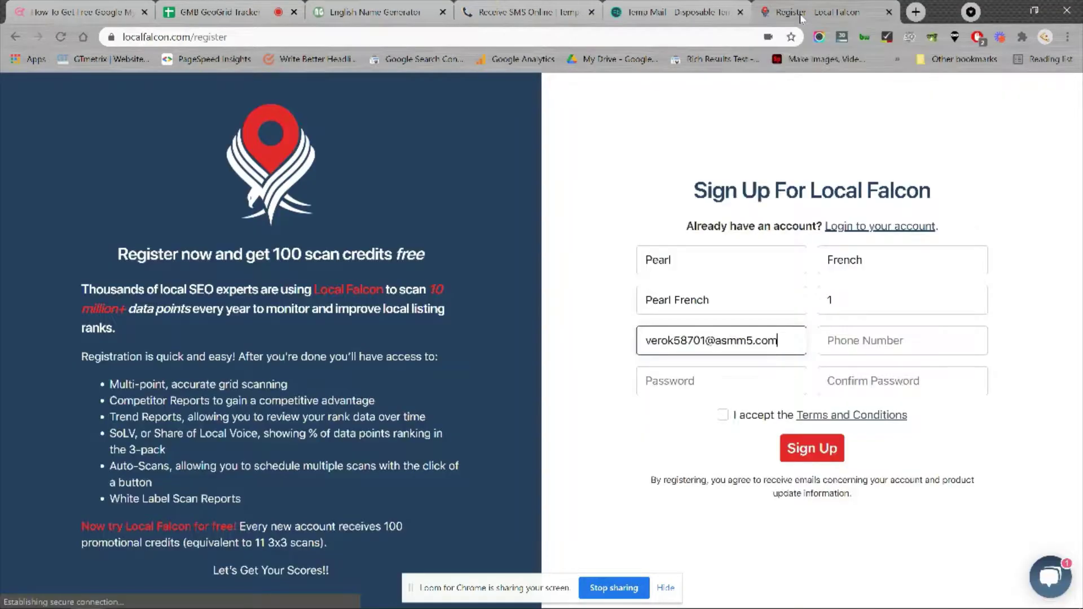
pyautogui.click(848, 346)
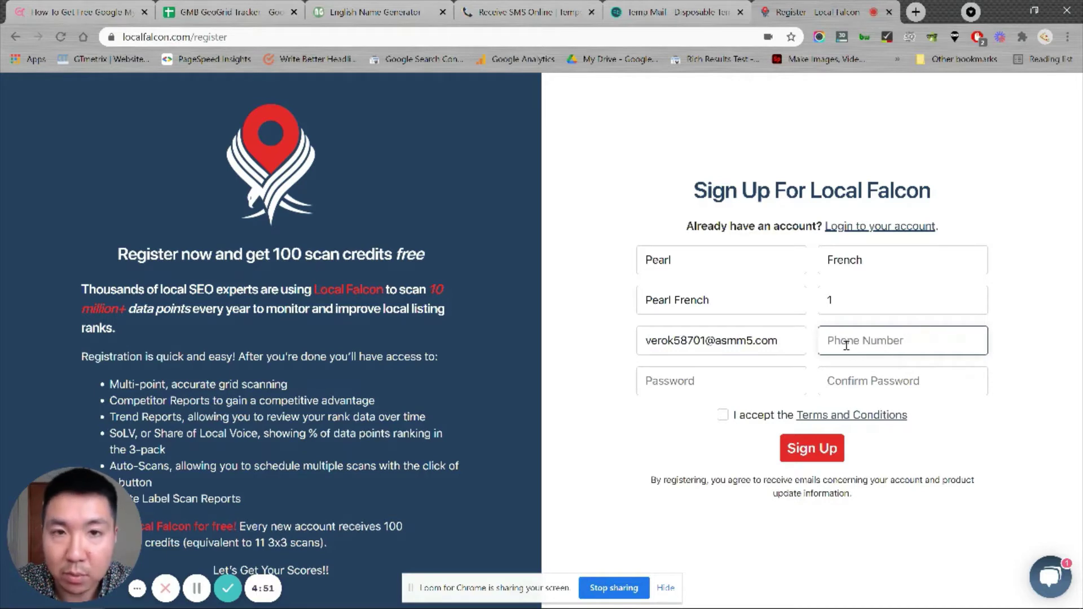
pyautogui.click(522, 11)
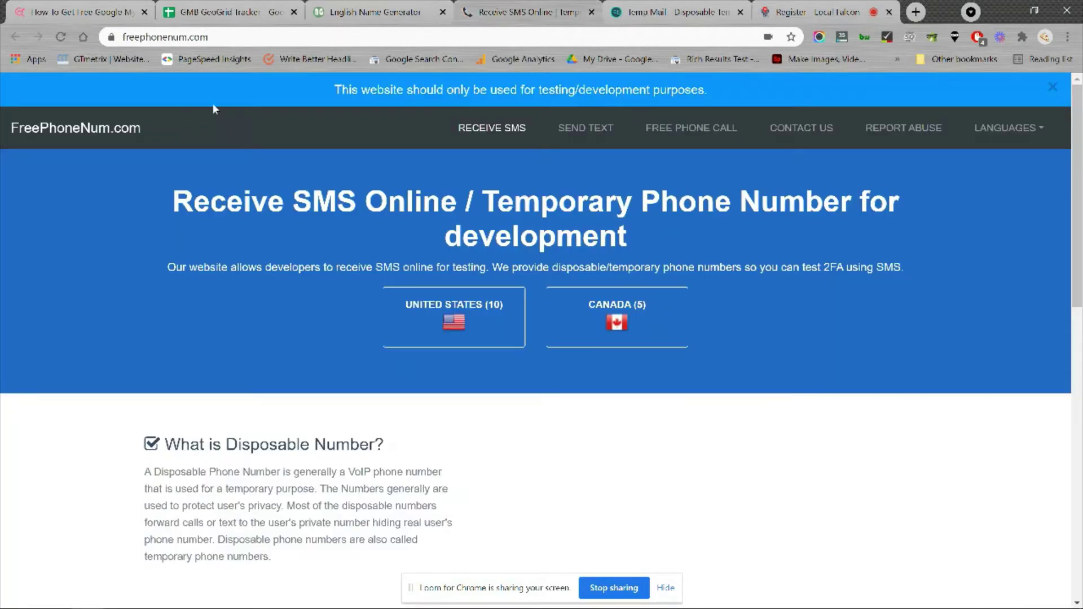
pyautogui.click(499, 328)
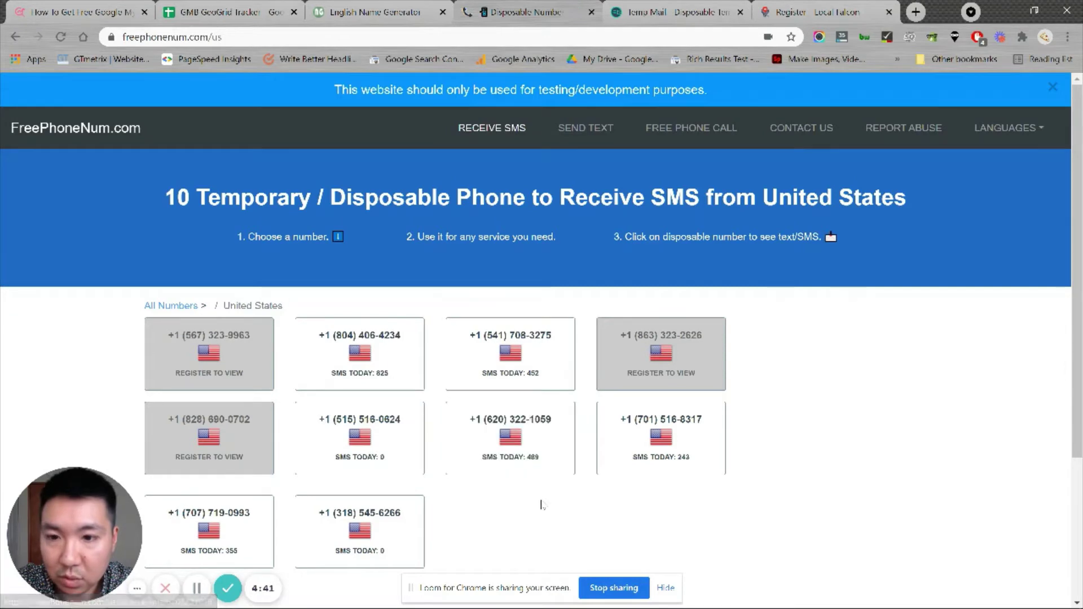
pyautogui.scroll(-3, 541, 502)
pyautogui.scroll(3, 502, 429)
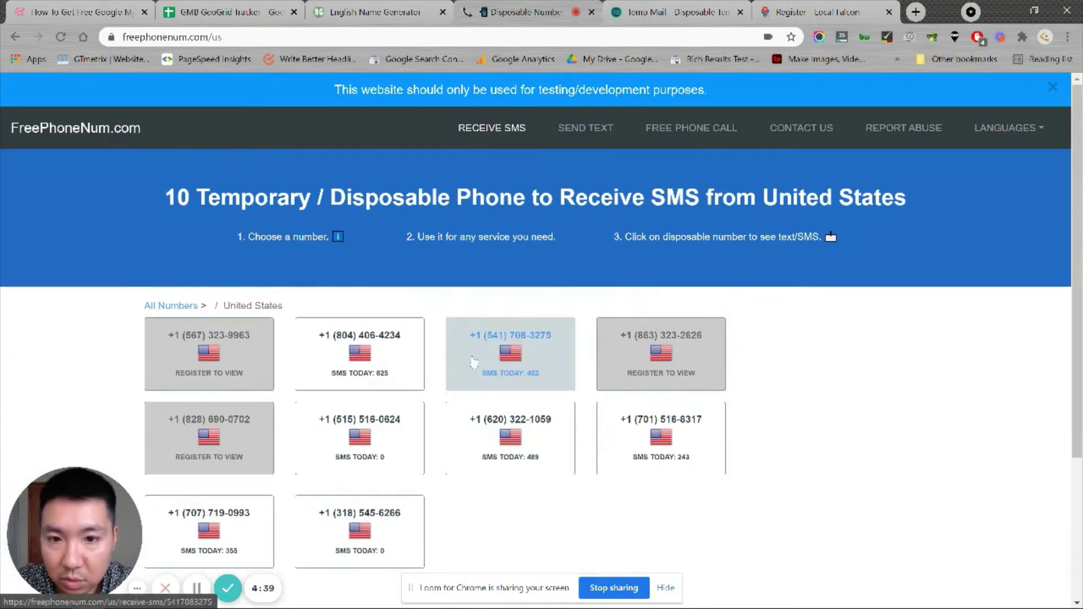
pyautogui.click(498, 375)
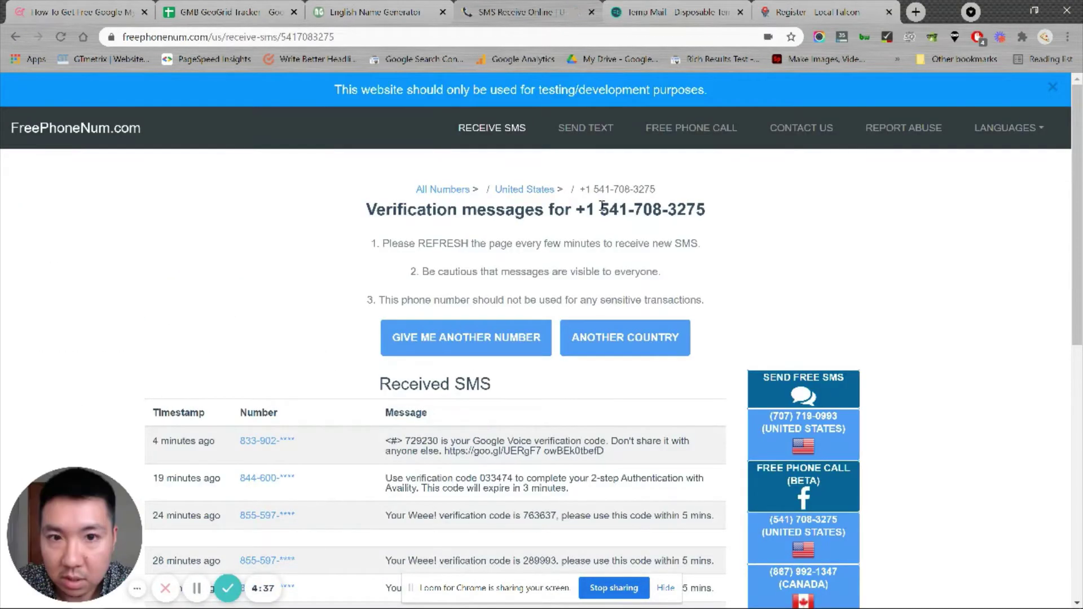
# - Copy that number into Local Falcon's Phone Number field and tracker cell C9
pyautogui.moveTo(600, 210); pyautogui.dragTo(706, 210)
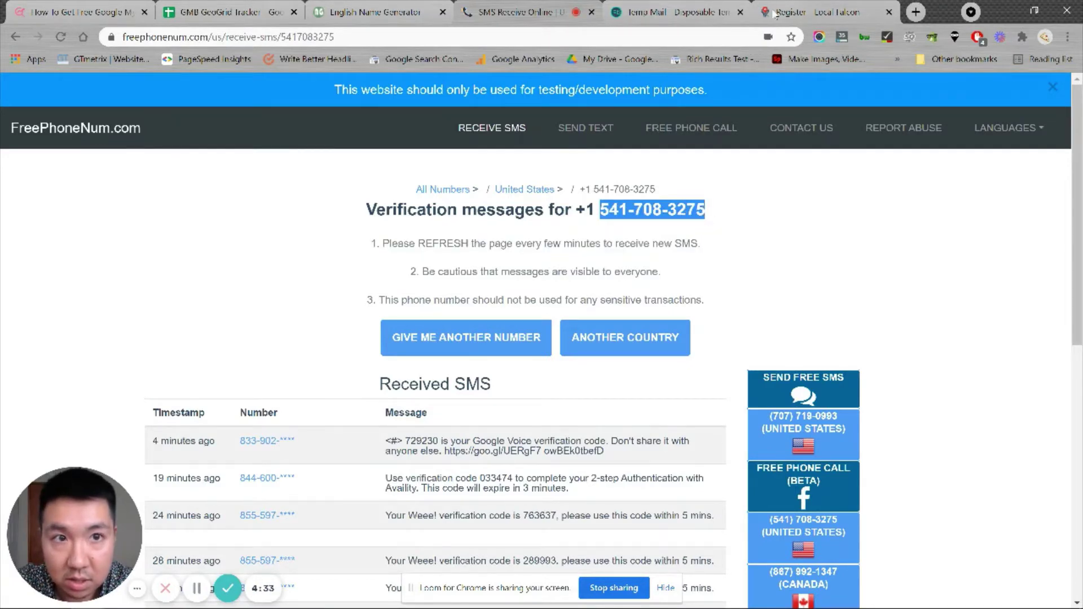
pyautogui.click(812, 12)
pyautogui.hotkey('ctrl', 'v')
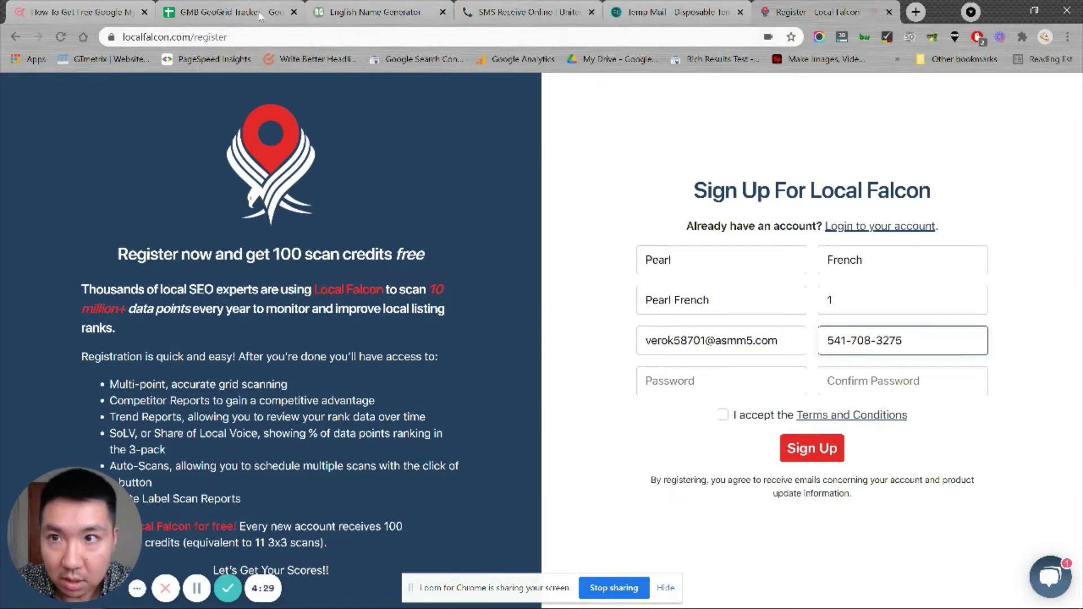
pyautogui.hotkey('ctrl', '2')
pyautogui.click(551, 308)
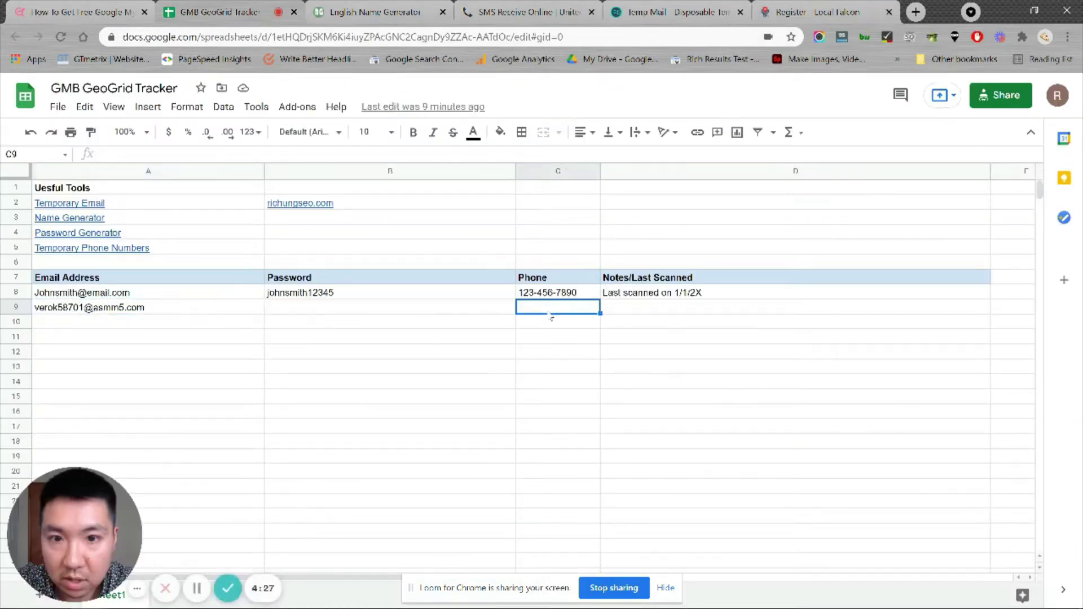
pyautogui.hotkey('ctrl', 'v')
pyautogui.click(472, 350)
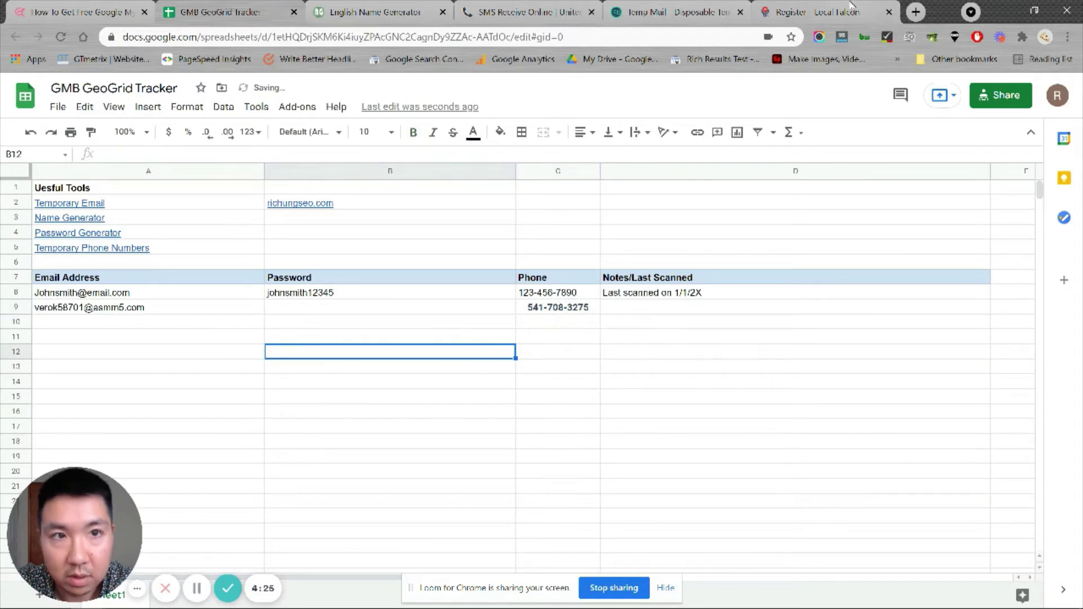
pyautogui.click(820, 14)
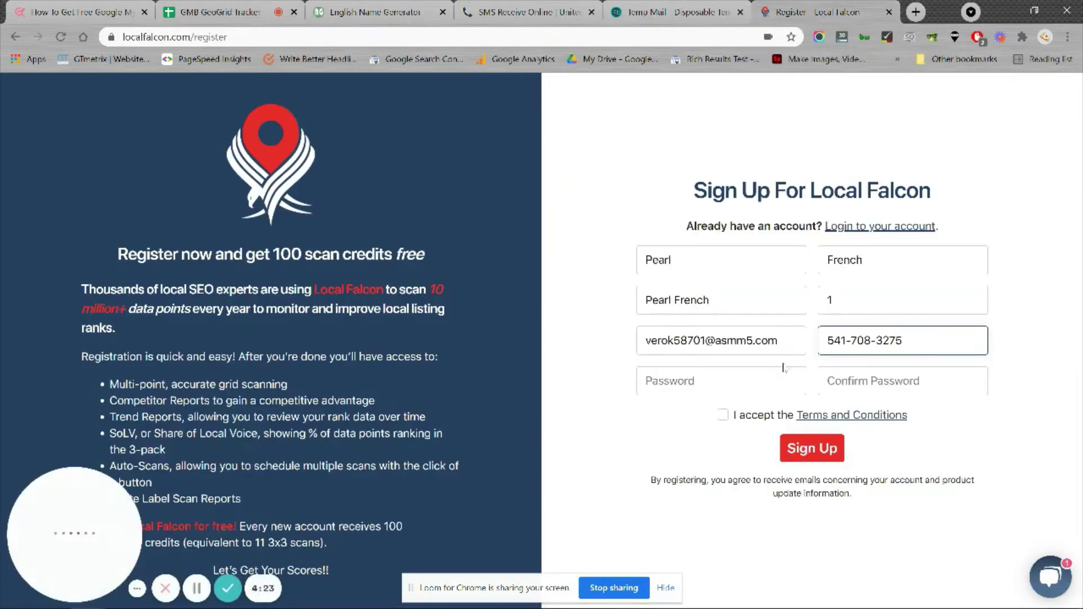
# - Open the LastPass password generator from the tracker sheet's link and scroll through it
pyautogui.click(727, 374)
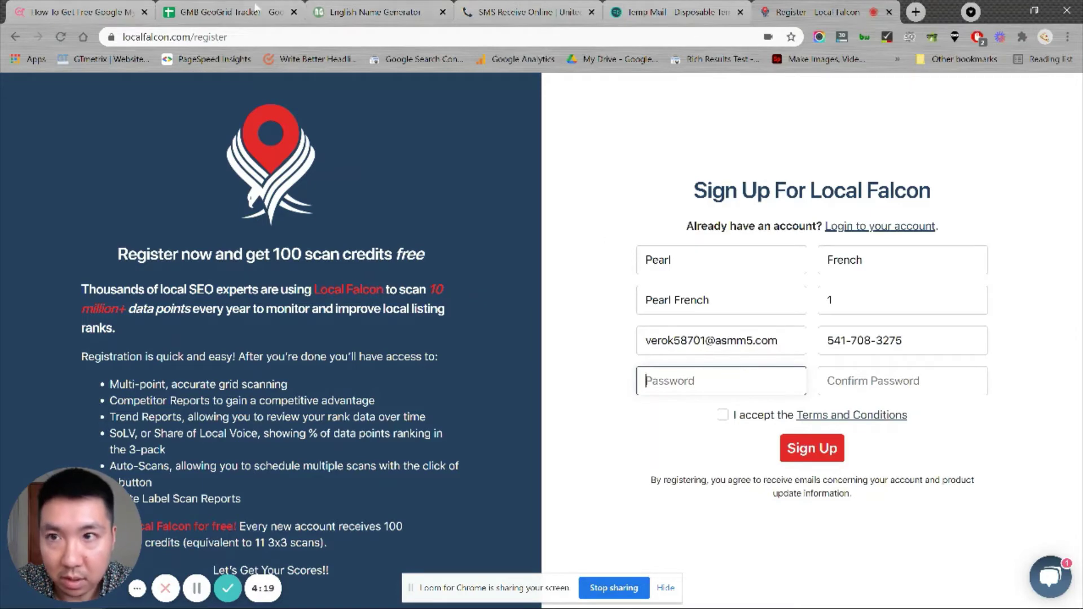
pyautogui.click(234, 12)
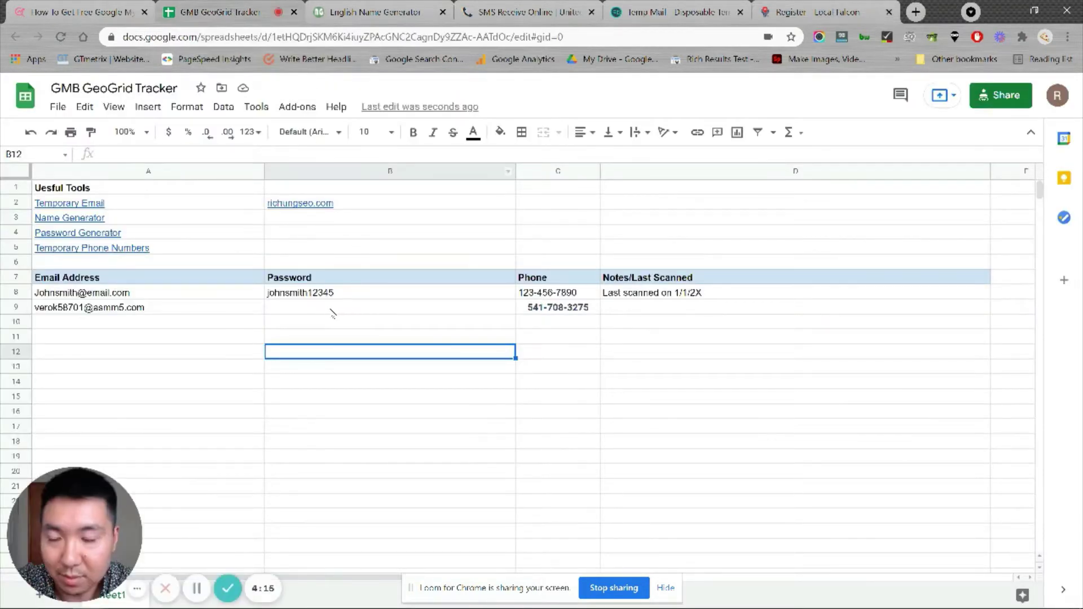
pyautogui.click(108, 231)
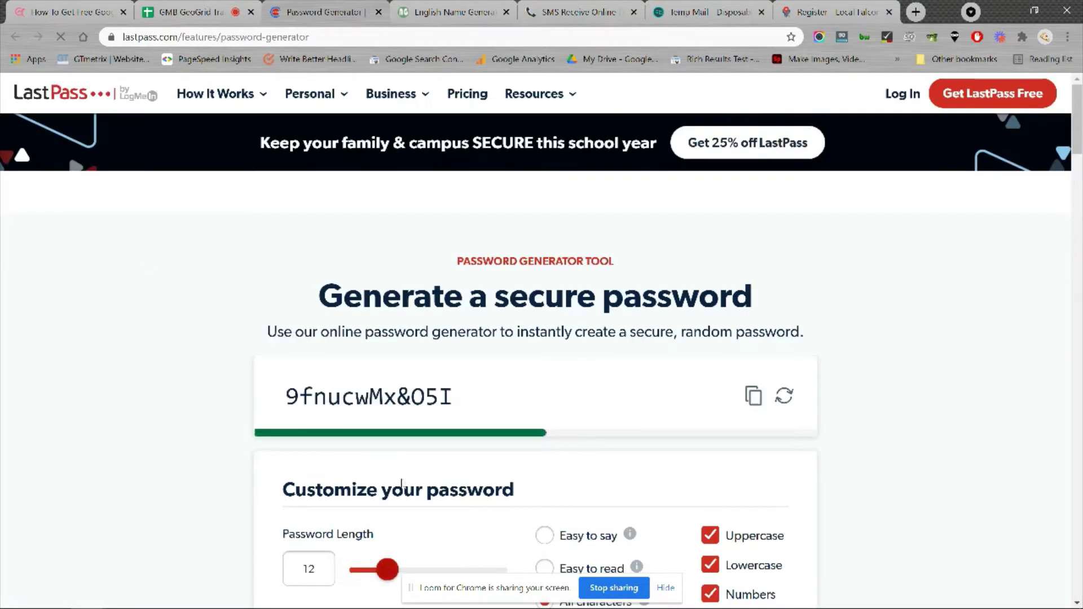
pyautogui.scroll(-1, 402, 483)
pyautogui.scroll(-3, 402, 483)
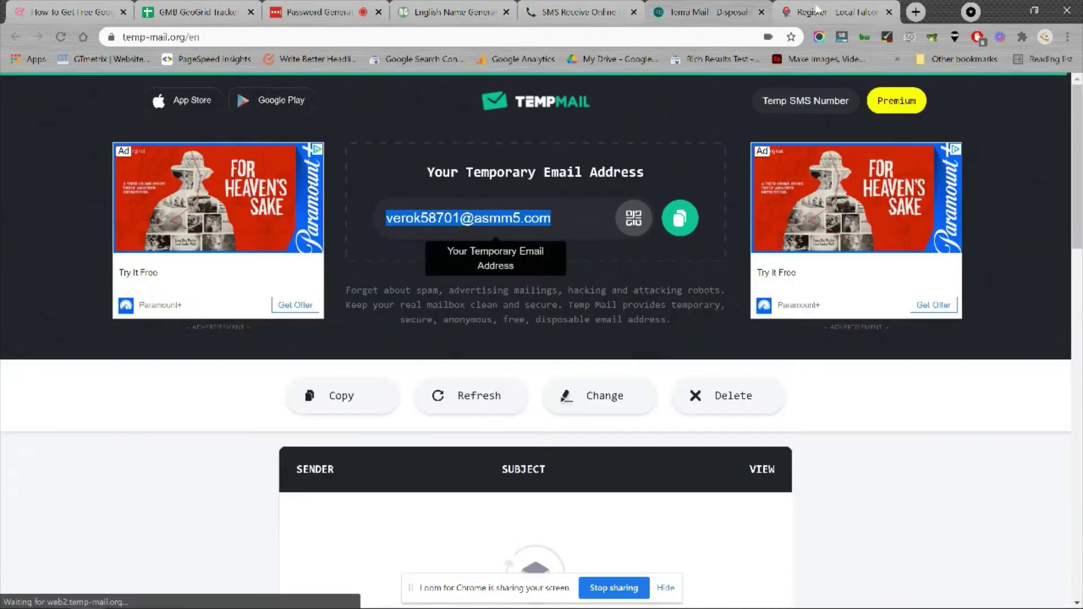
# - Check the temporary email and name generator tabs, then return to the password generator
pyautogui.click(712, 12)
pyautogui.click(194, 12)
pyautogui.click(468, 12)
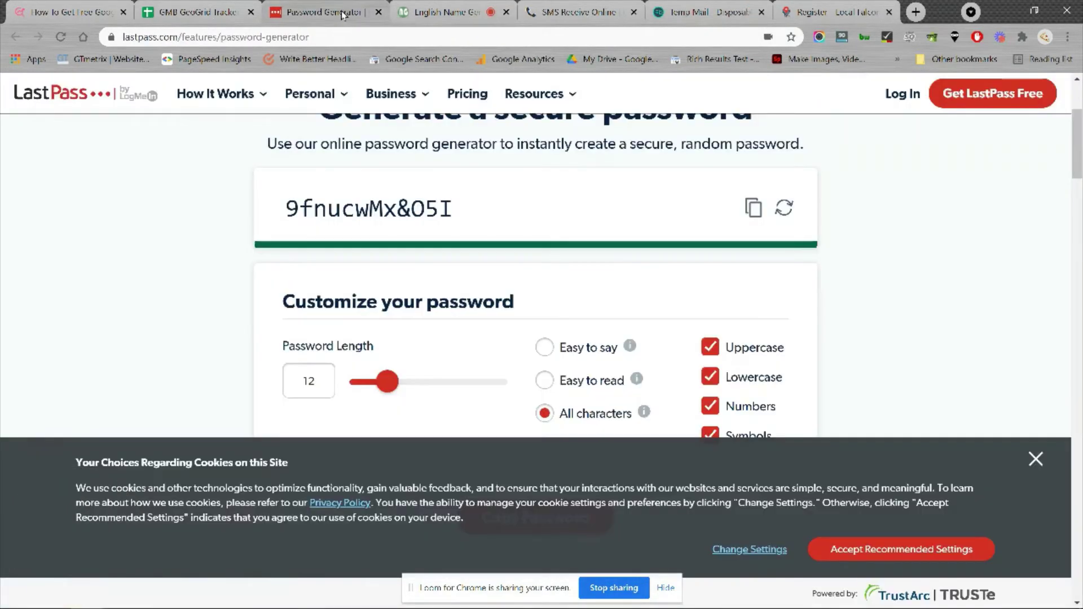
pyautogui.click(344, 14)
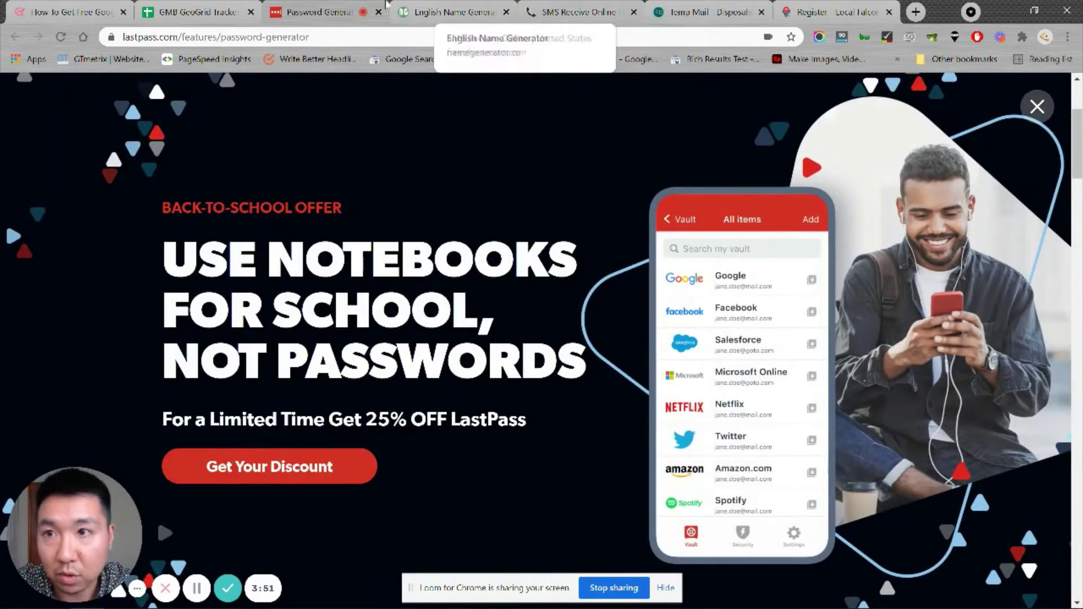
# - Enter and confirm the account password, accept the Terms and Conditions, and submit the Local Falcon sign-up
pyautogui.click(814, 9)
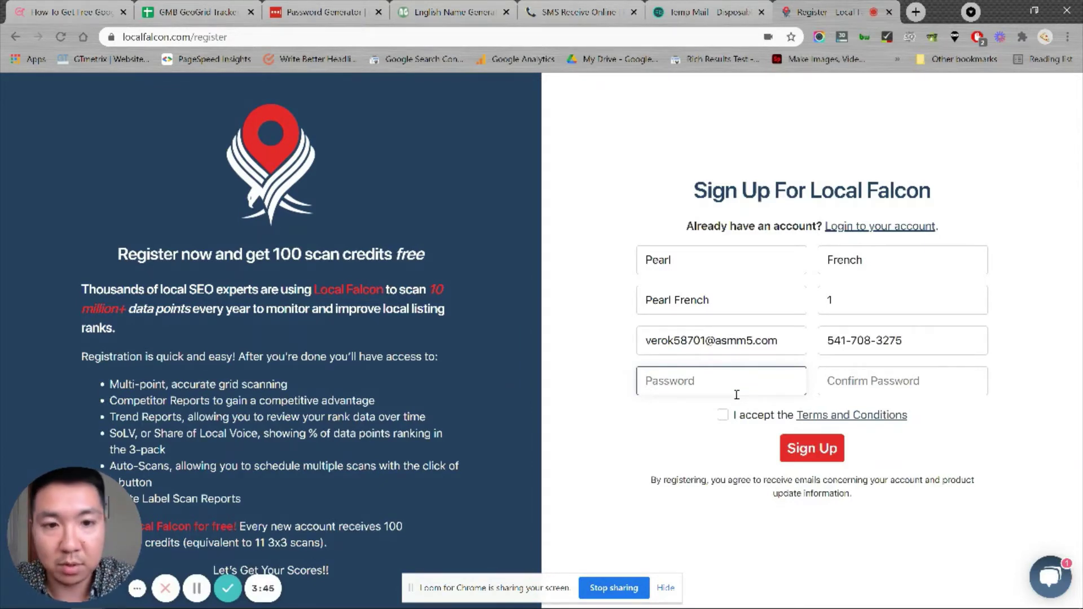
pyautogui.write('••')
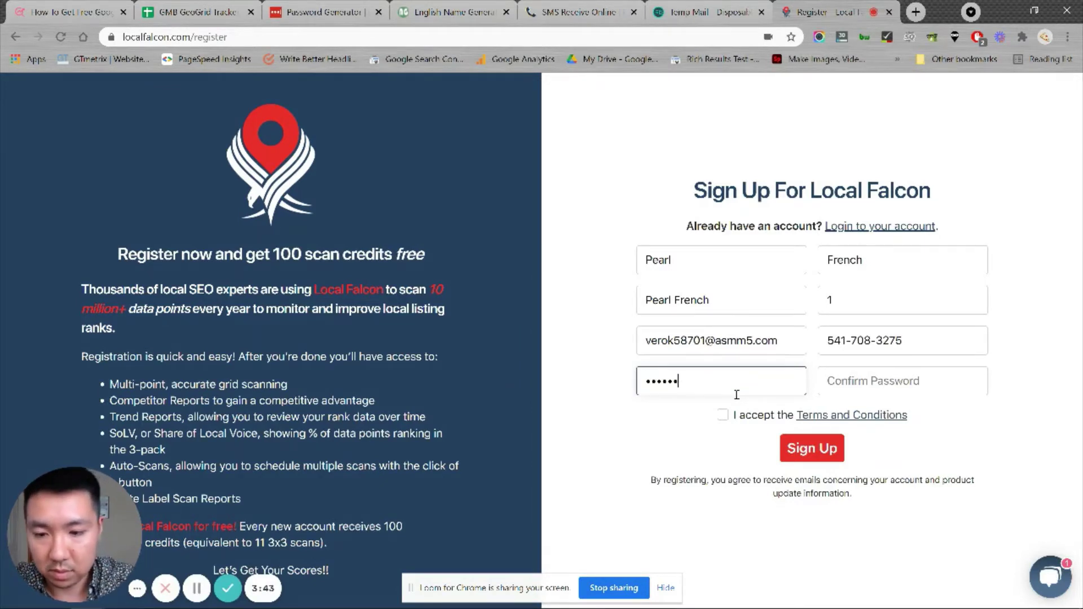
pyautogui.click(846, 376)
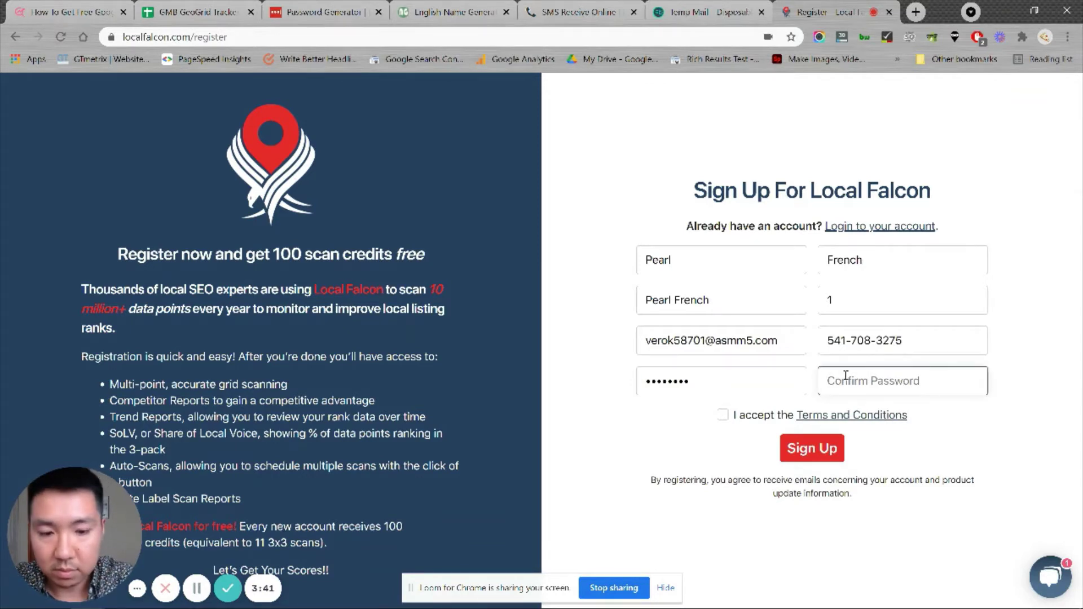
pyautogui.write('••••••')
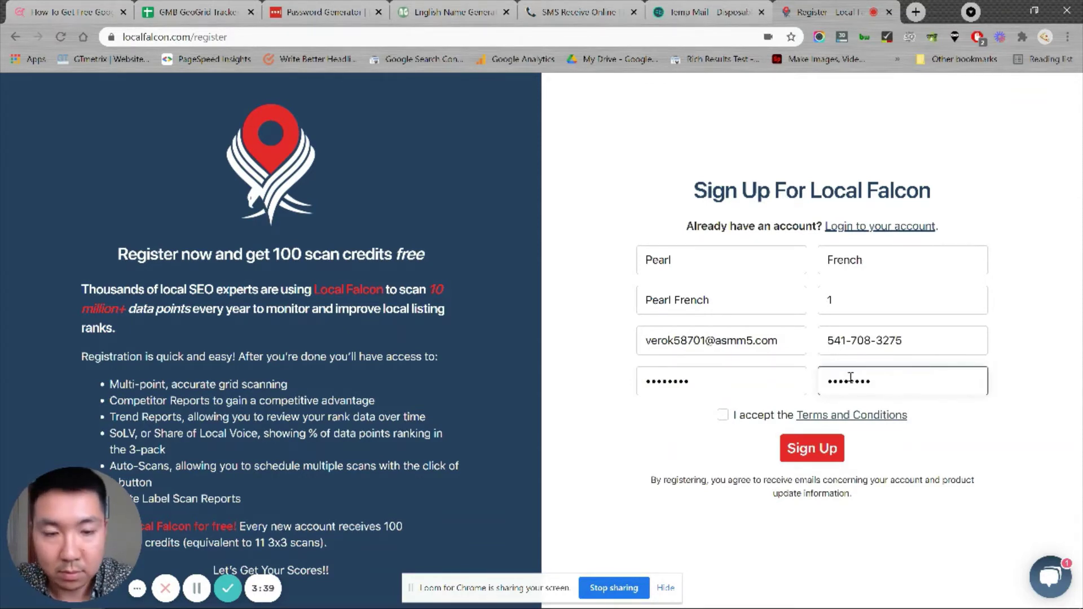
pyautogui.click(722, 415)
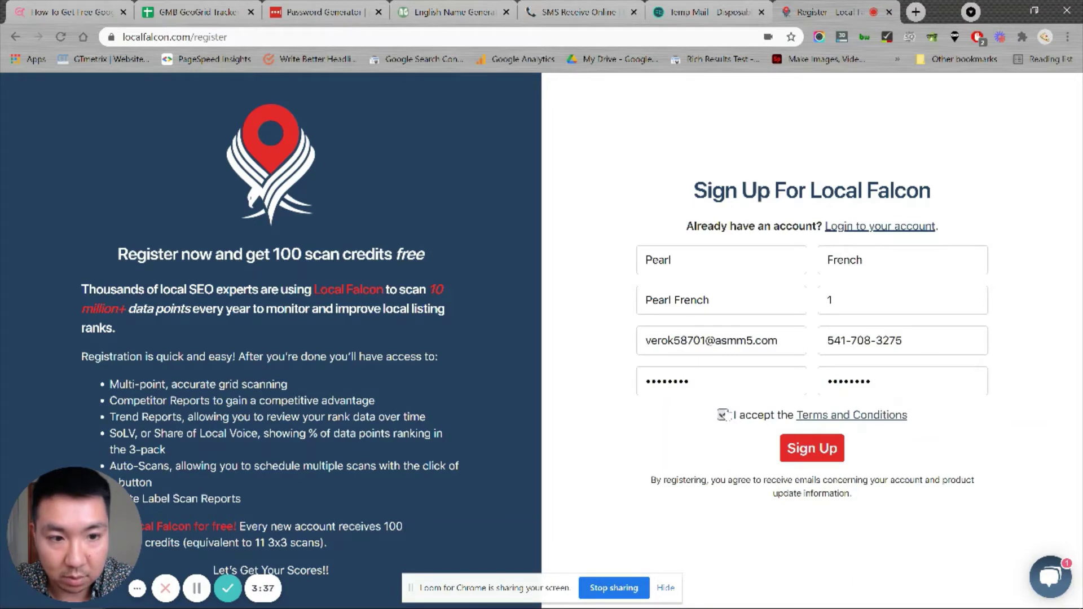
pyautogui.click(804, 451)
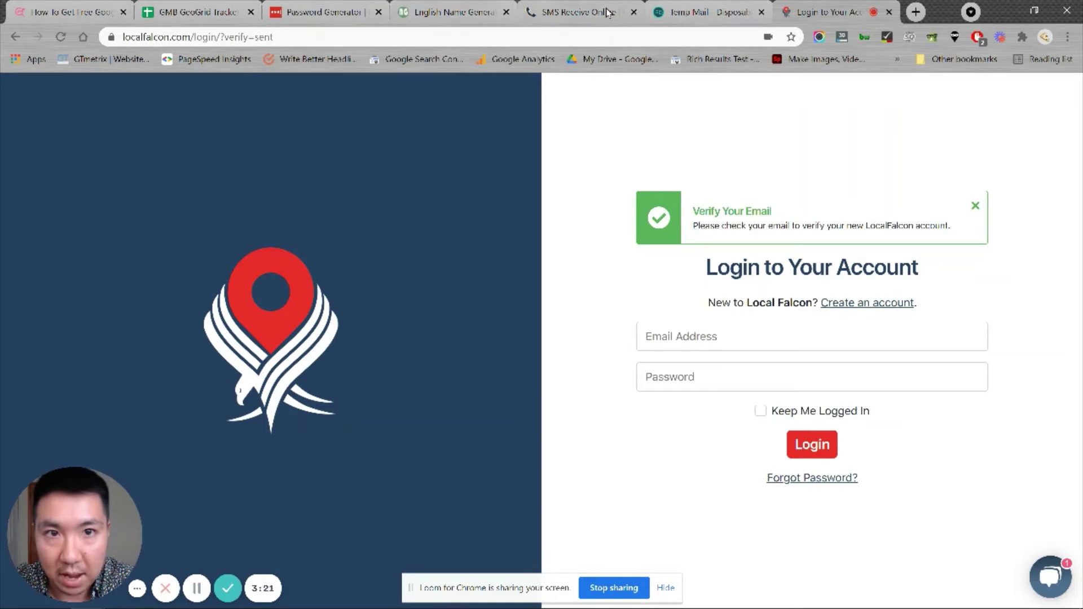
# - Open the LocalFalcon verification email in the Temp Mail inbox and scroll to its verify link
pyautogui.click(705, 12)
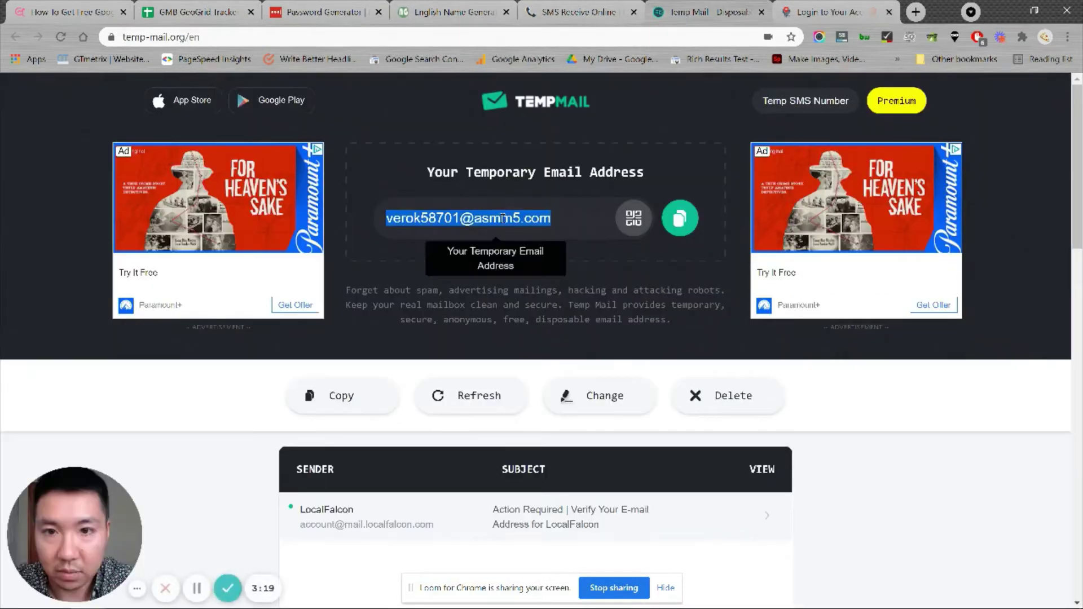
pyautogui.scroll(-3, 483, 307)
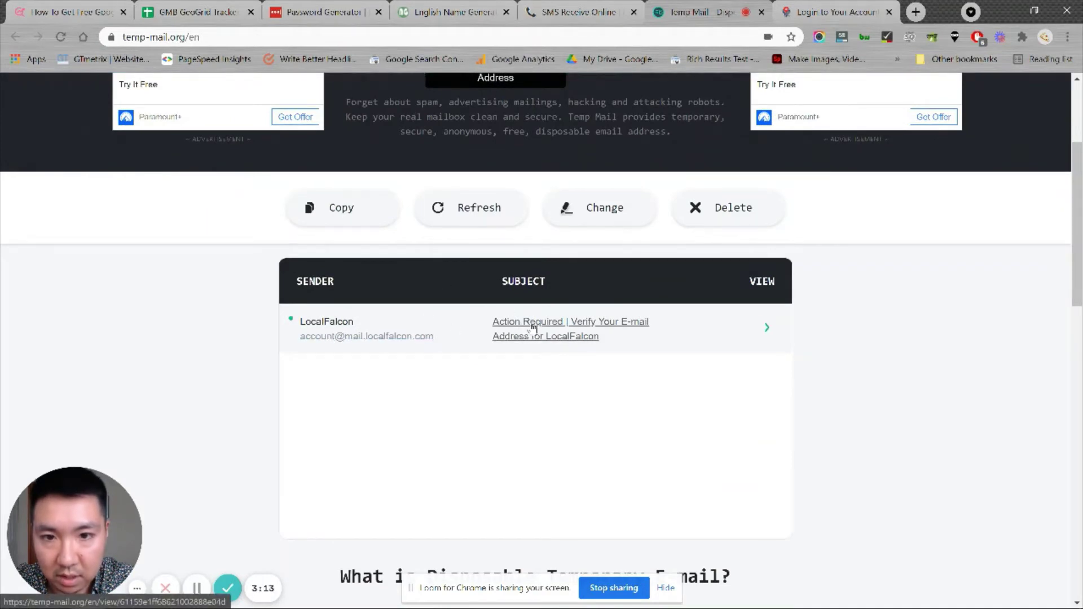
pyautogui.click(533, 327)
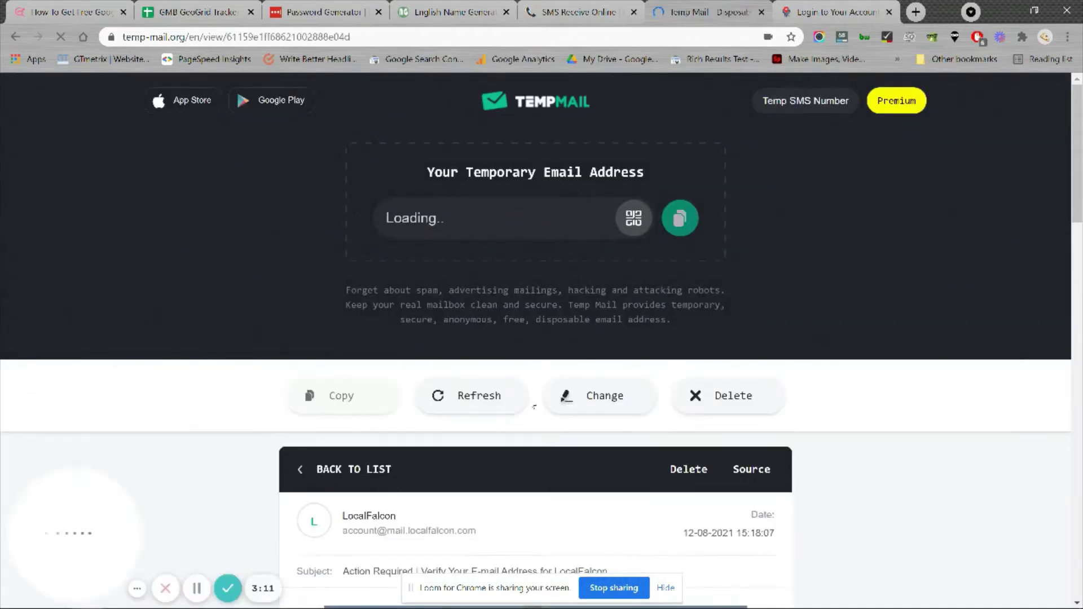
pyautogui.scroll(-10, 486, 428)
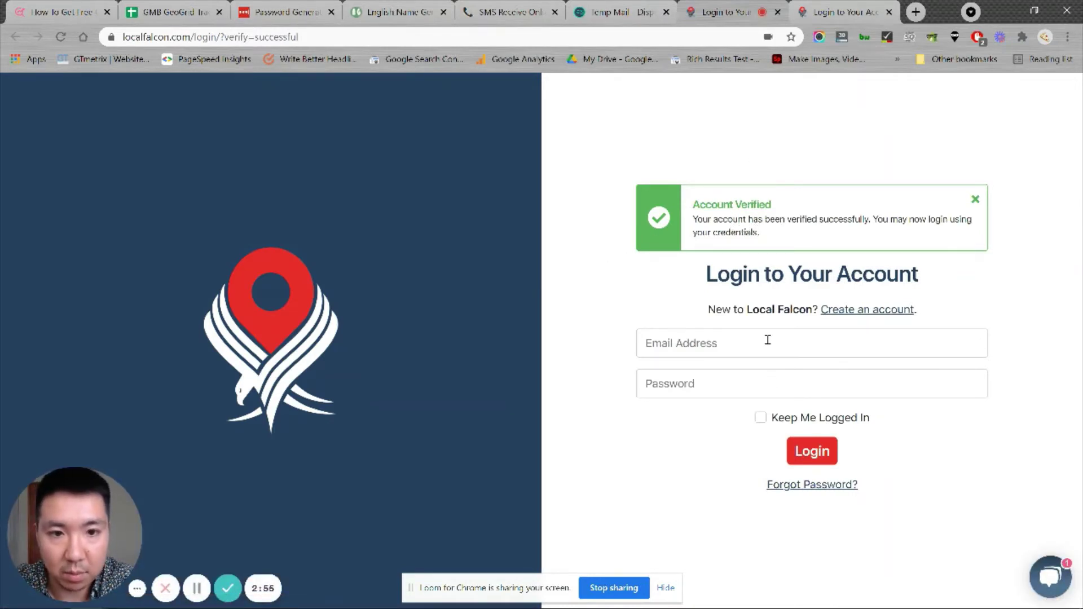
# - Log in to Local Falcon with the email copied from tracker cell A9 and the account password
pyautogui.click(616, 10)
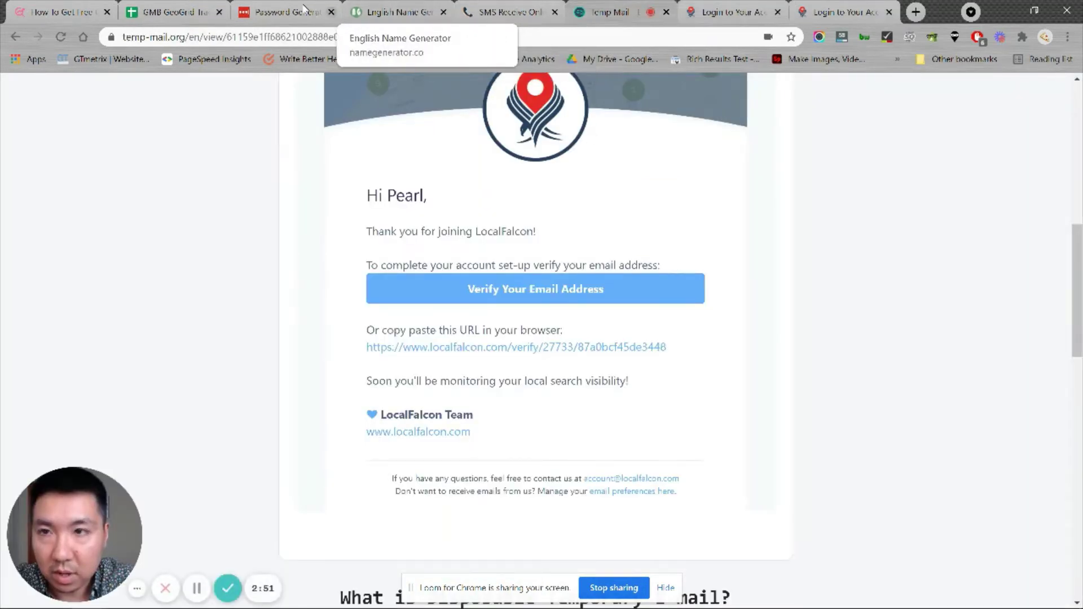
pyautogui.click(186, 13)
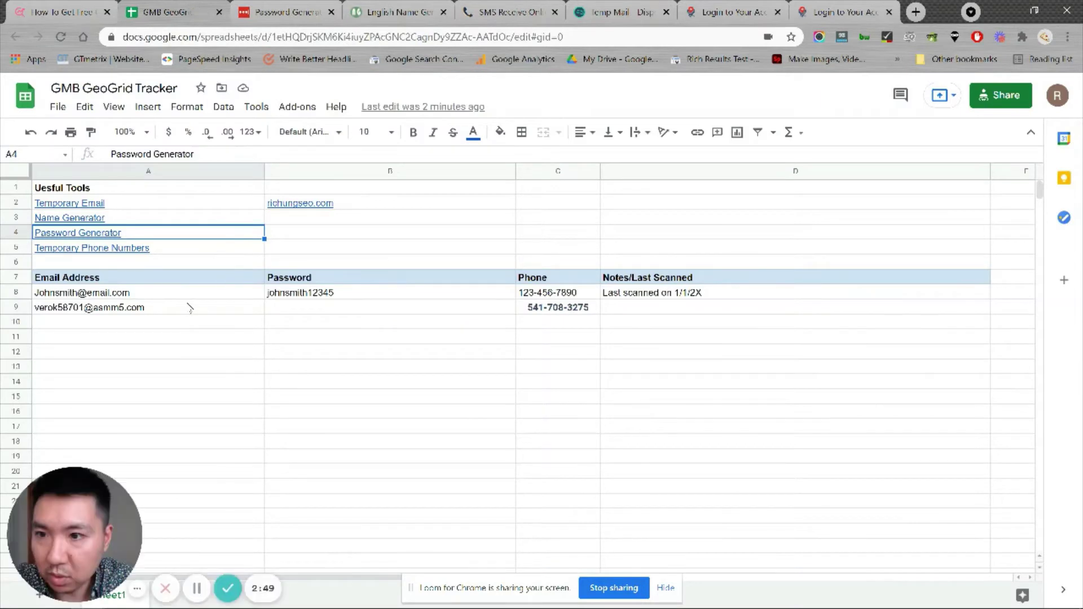
pyautogui.click(219, 310)
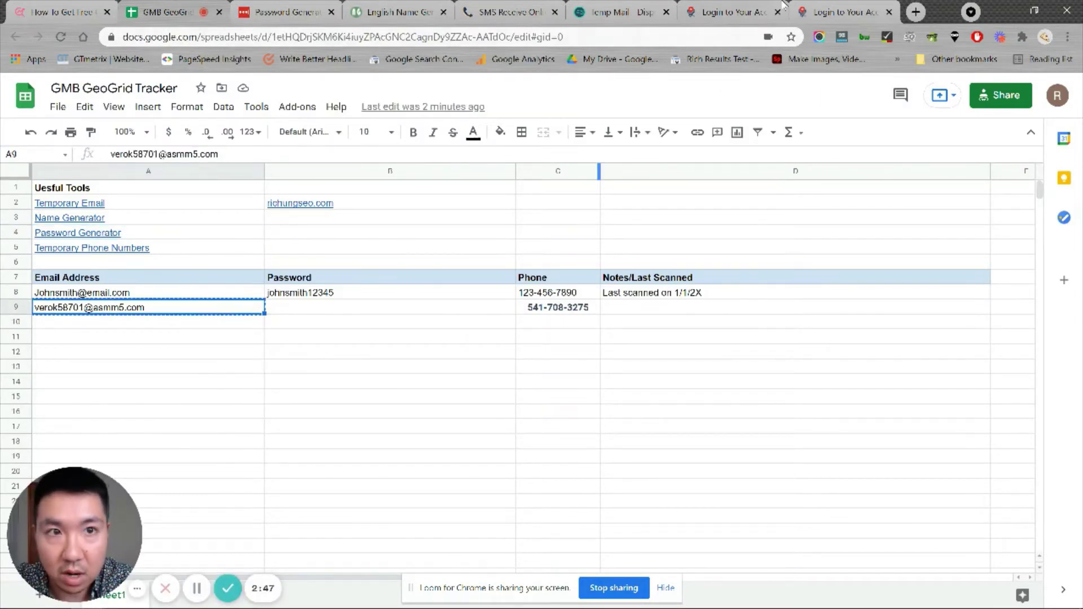
pyautogui.click(819, 17)
pyautogui.click(701, 338)
pyautogui.hotkey('ctrl', 'v')
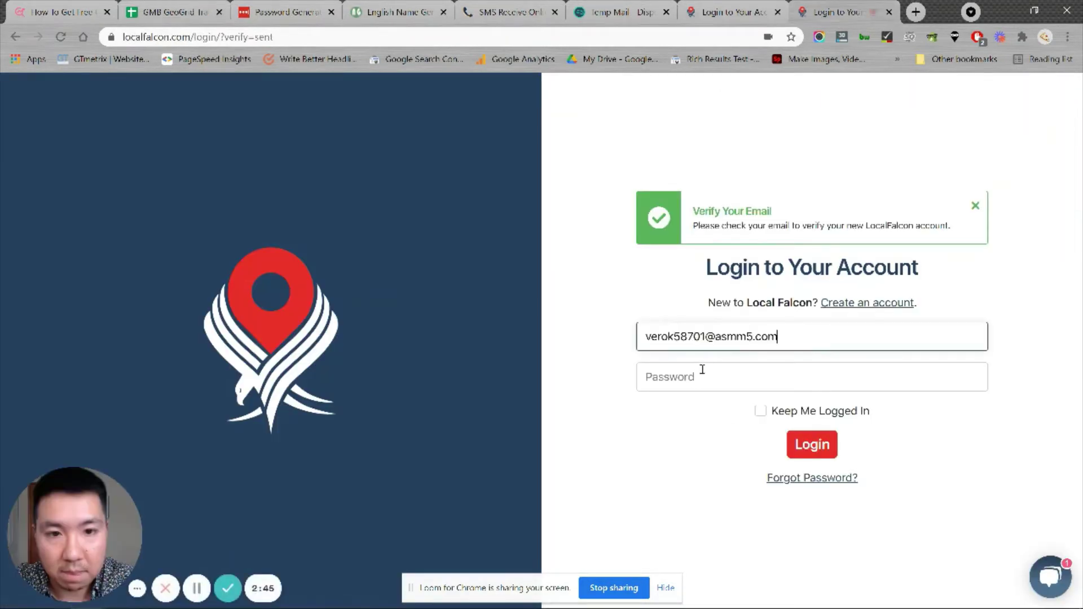
pyautogui.click(694, 384)
pyautogui.write('••••••')
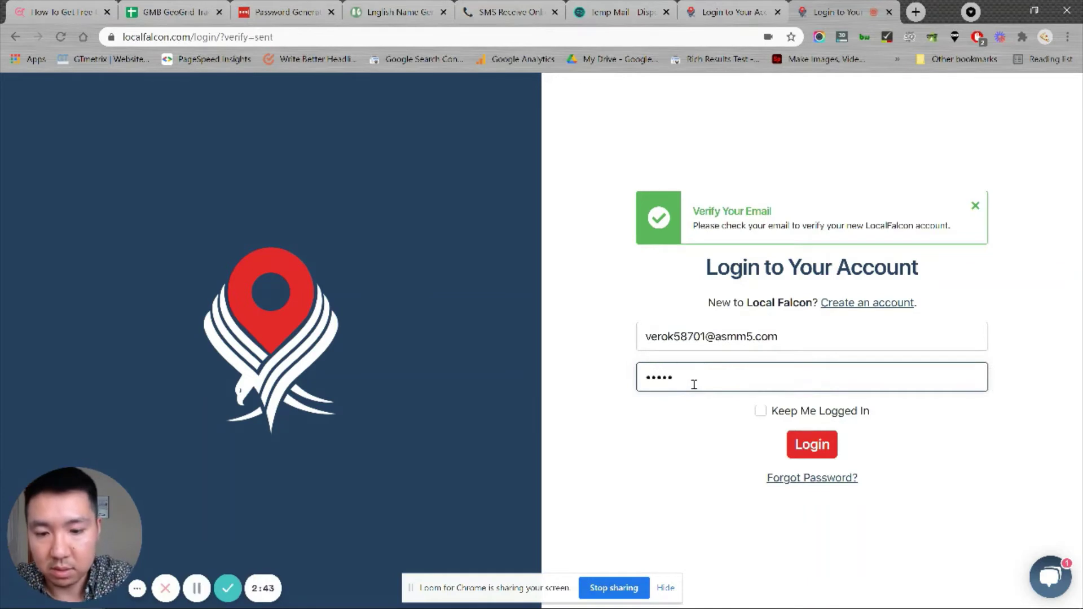
pyautogui.click(811, 432)
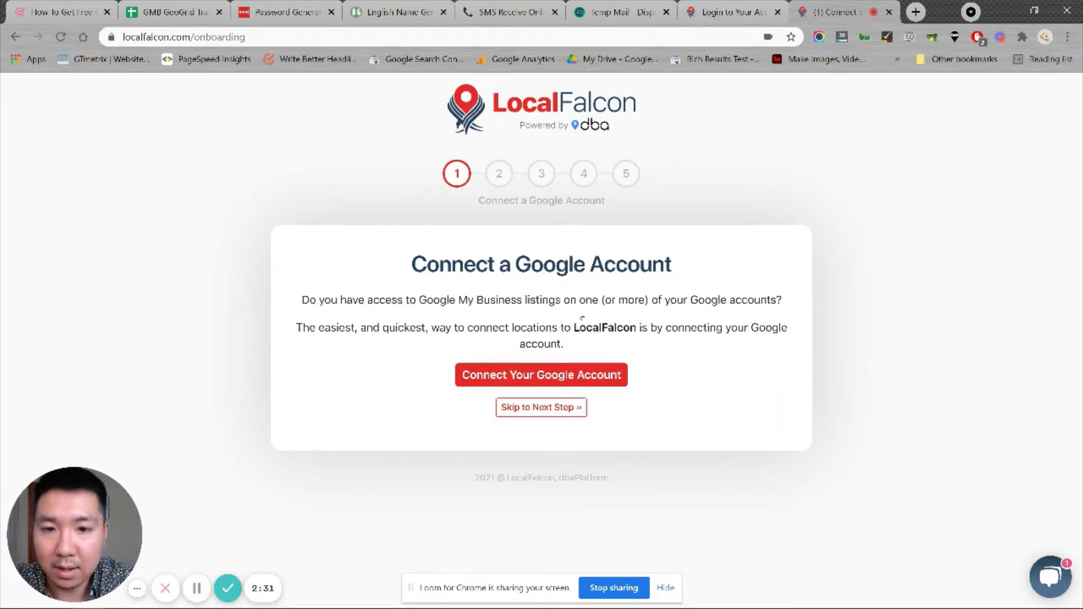
# - Skip Google connection, search 'In n out san jose, ca', and add the Newhall Drive In-N-Out Burger
pyautogui.click(559, 415)
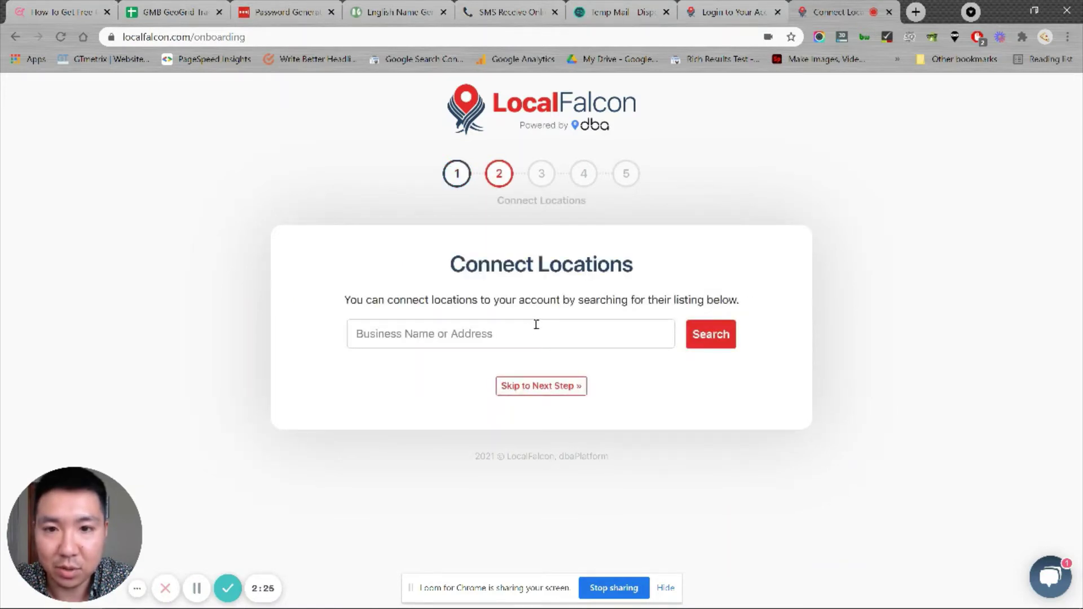
pyautogui.click(529, 335)
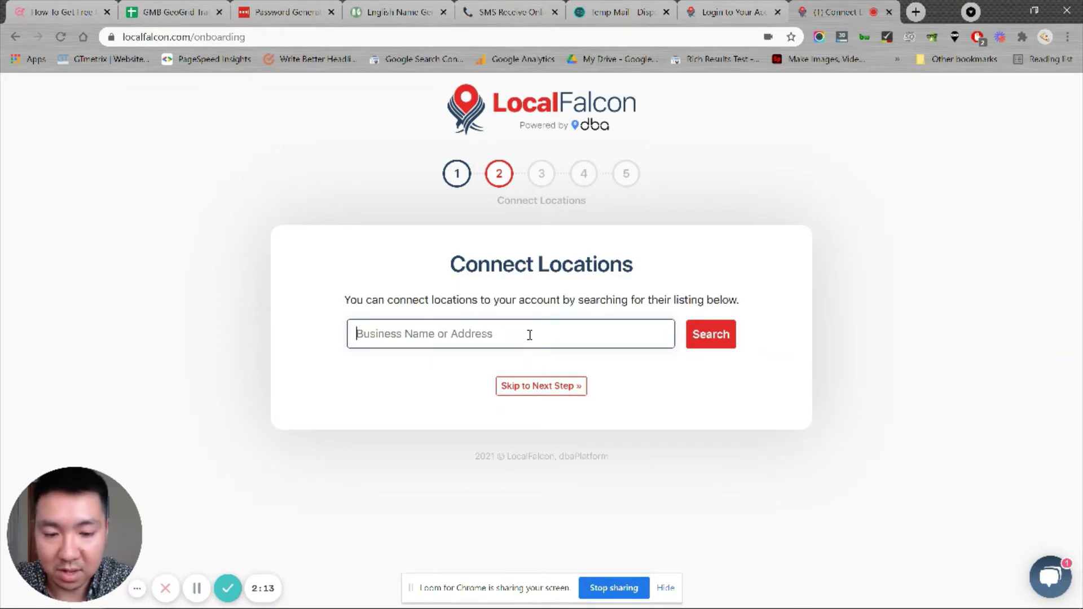
pyautogui.write('In n out ')
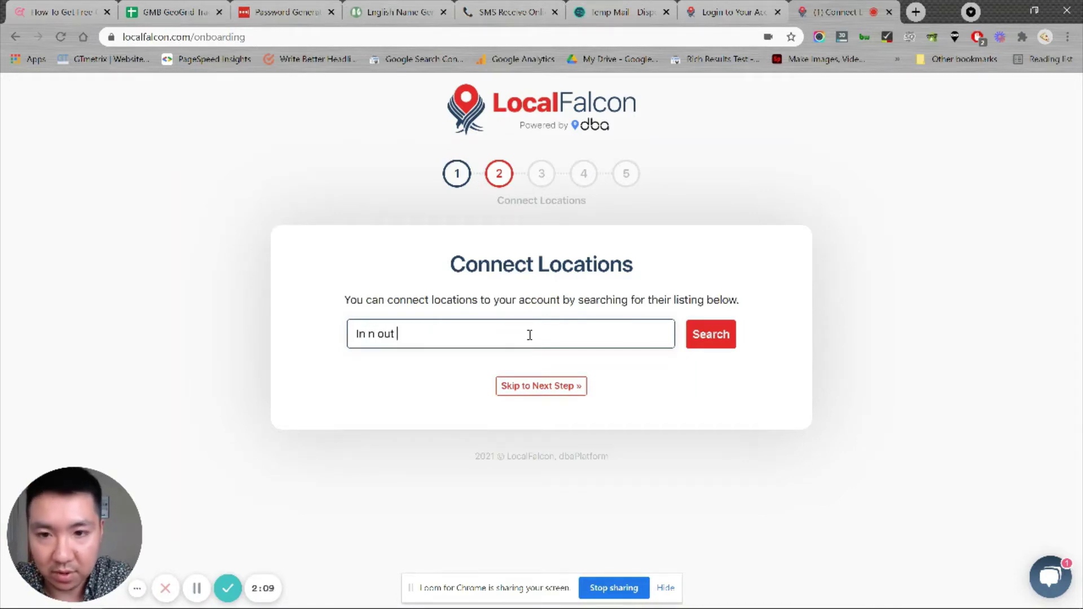
pyautogui.write('san jose, ca')
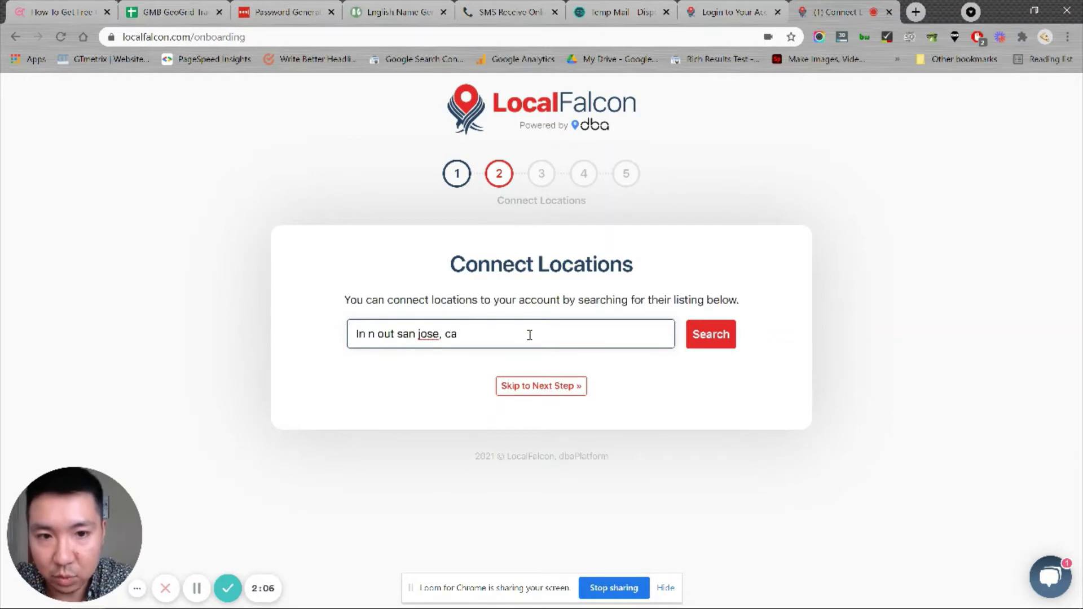
pyautogui.click(720, 331)
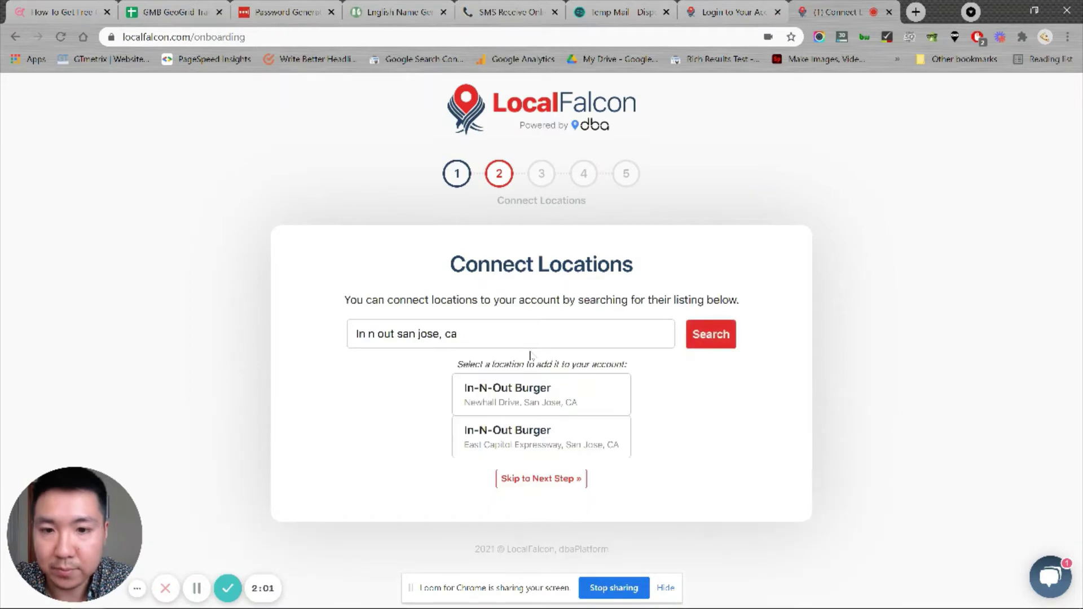
pyautogui.click(566, 403)
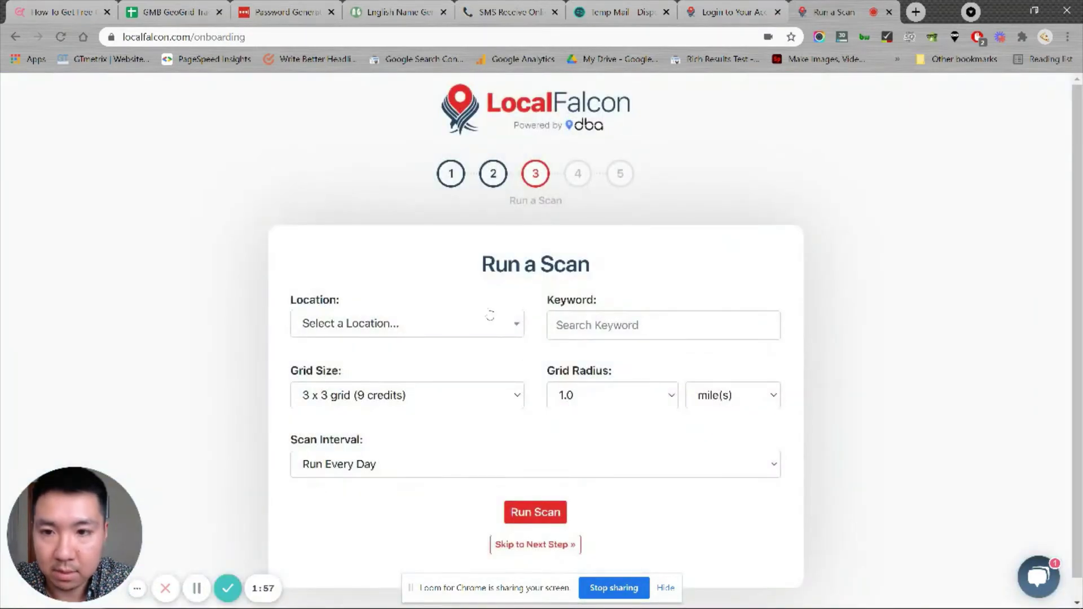
# - Set the scan to location In-N-Out Burger, keyword 'cheeseburger', 7 x 7 grid, and Run One Time
pyautogui.click(447, 322)
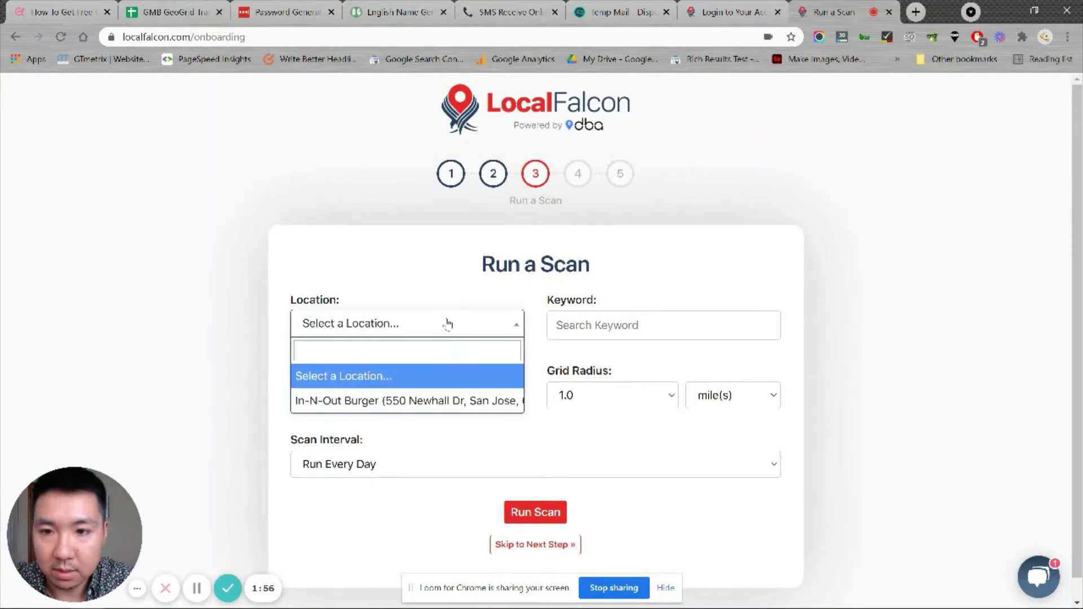
pyautogui.click(418, 400)
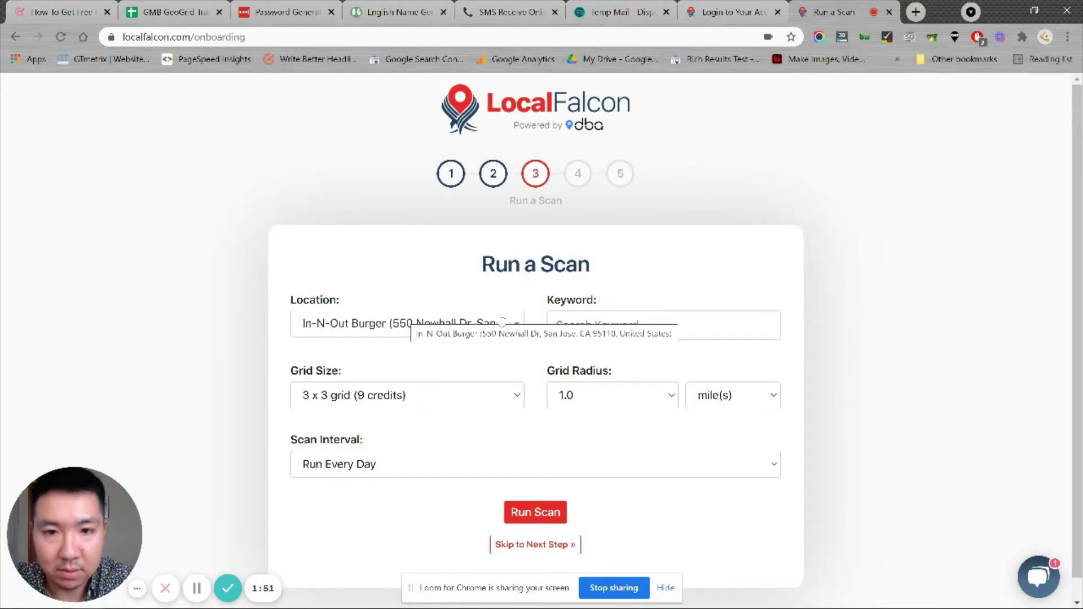
pyautogui.click(629, 321)
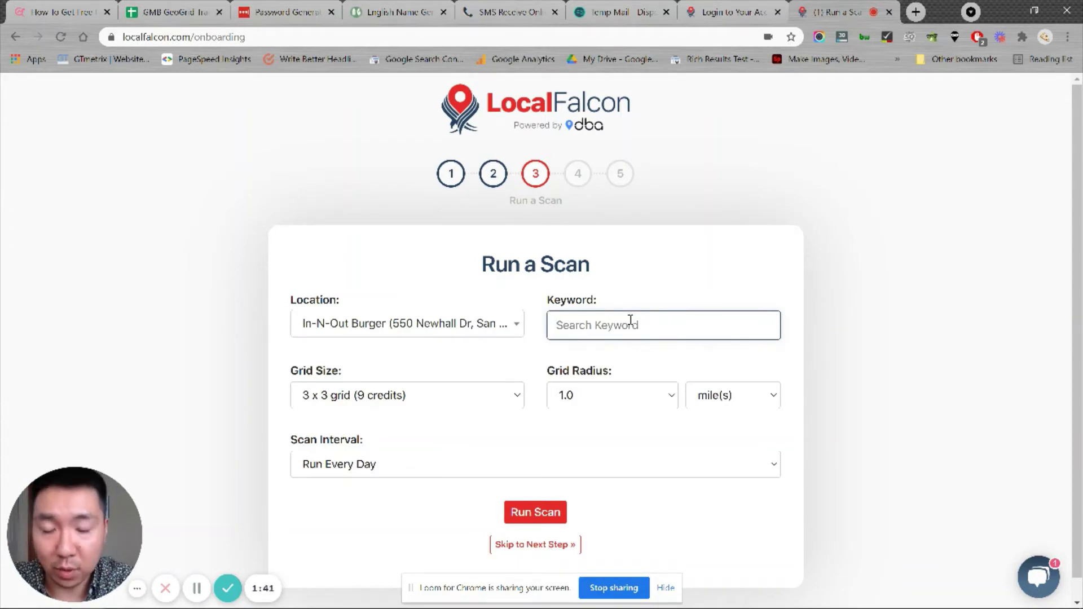
pyautogui.write('chee')
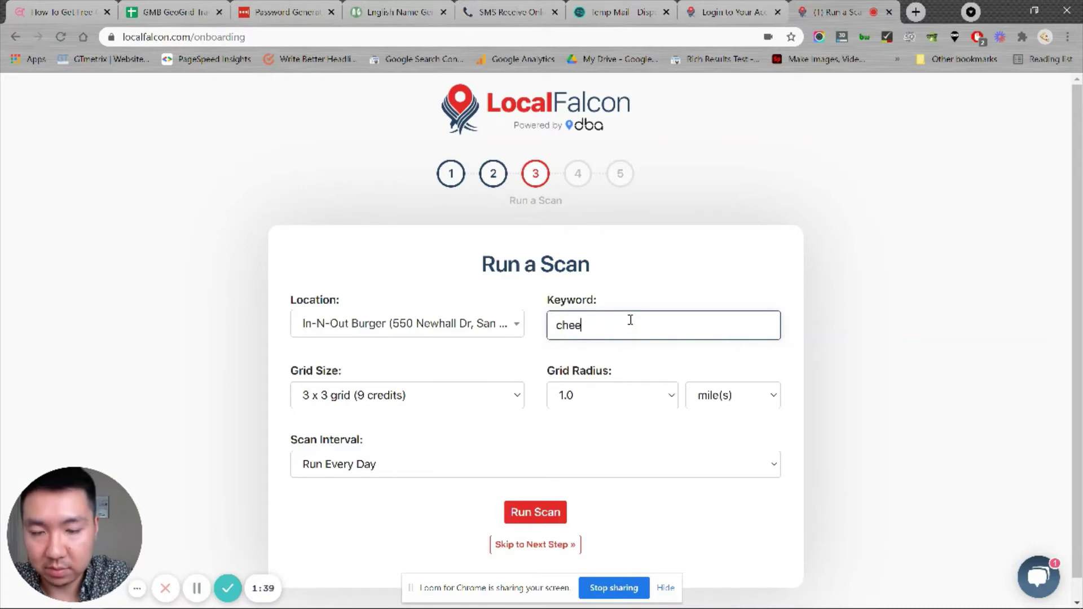
pyautogui.write('sebu')
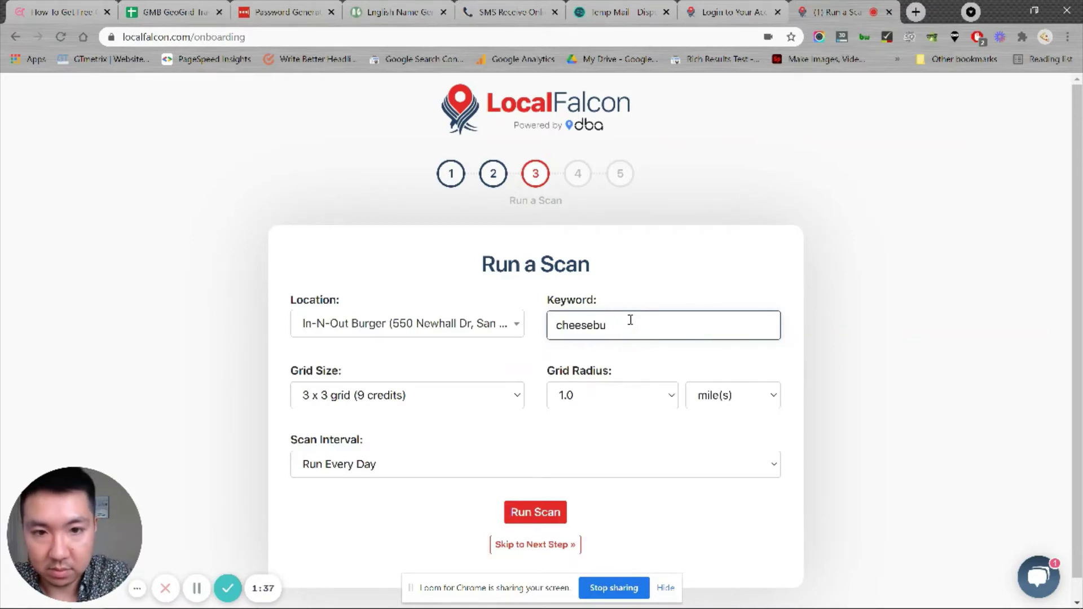
pyautogui.write('rger')
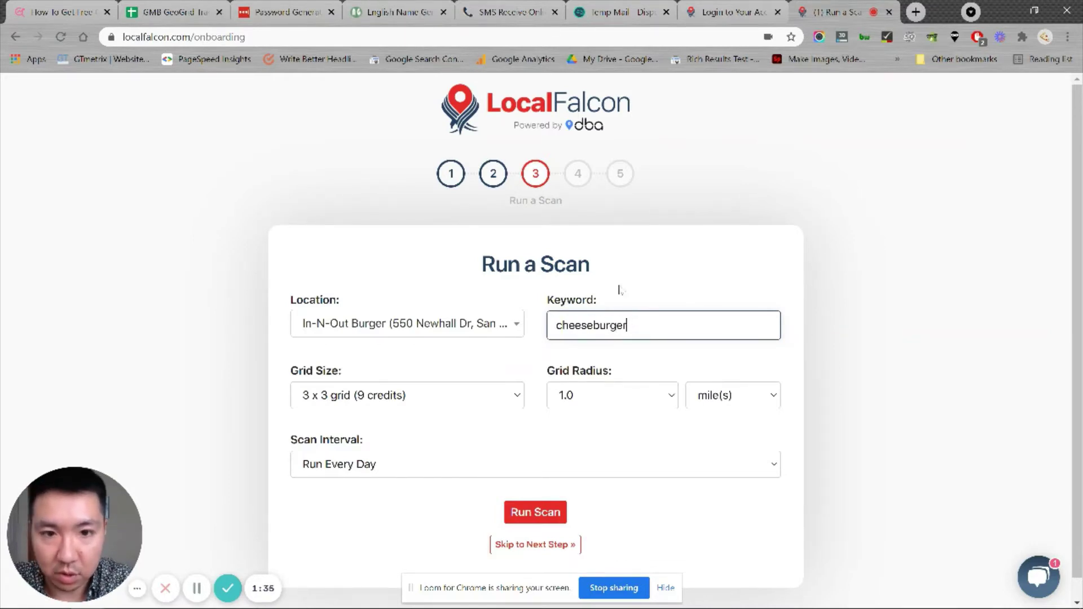
pyautogui.click(412, 396)
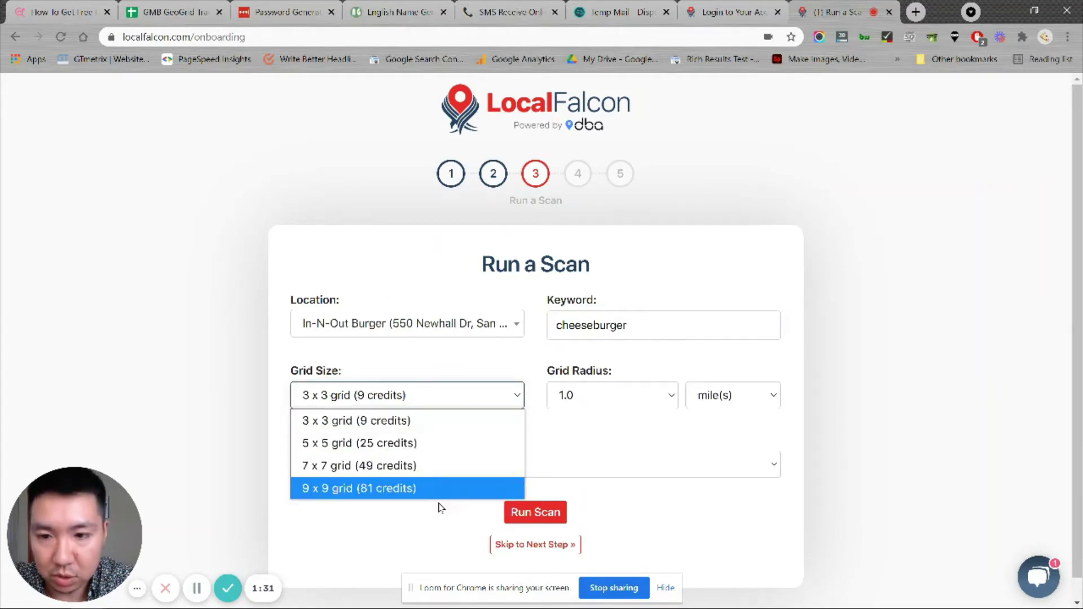
pyautogui.click(426, 407)
pyautogui.click(426, 407)
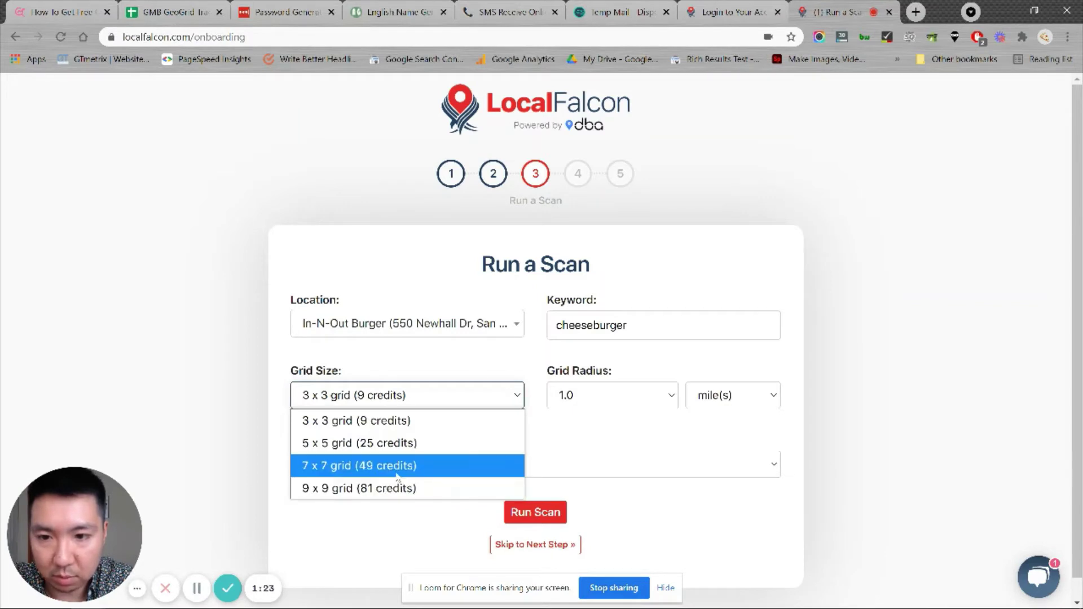
pyautogui.click(395, 466)
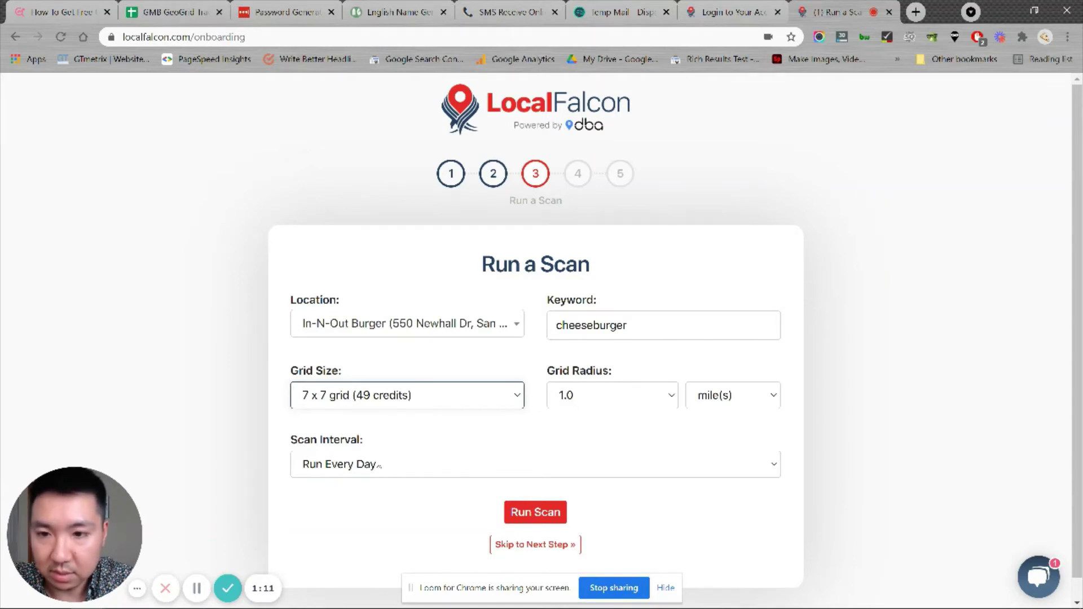
pyautogui.click(379, 466)
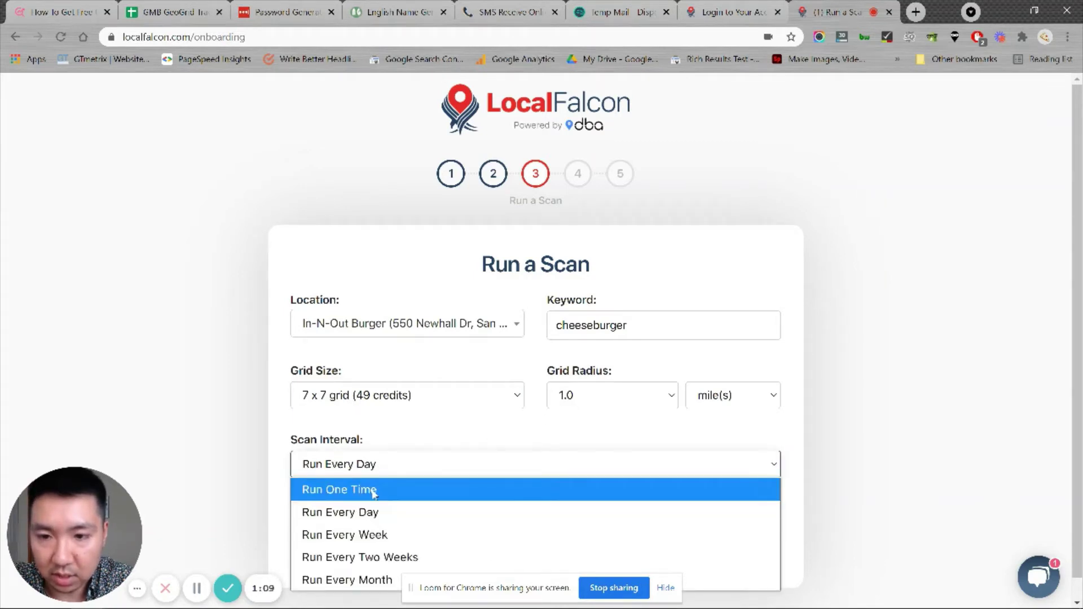
pyautogui.click(373, 490)
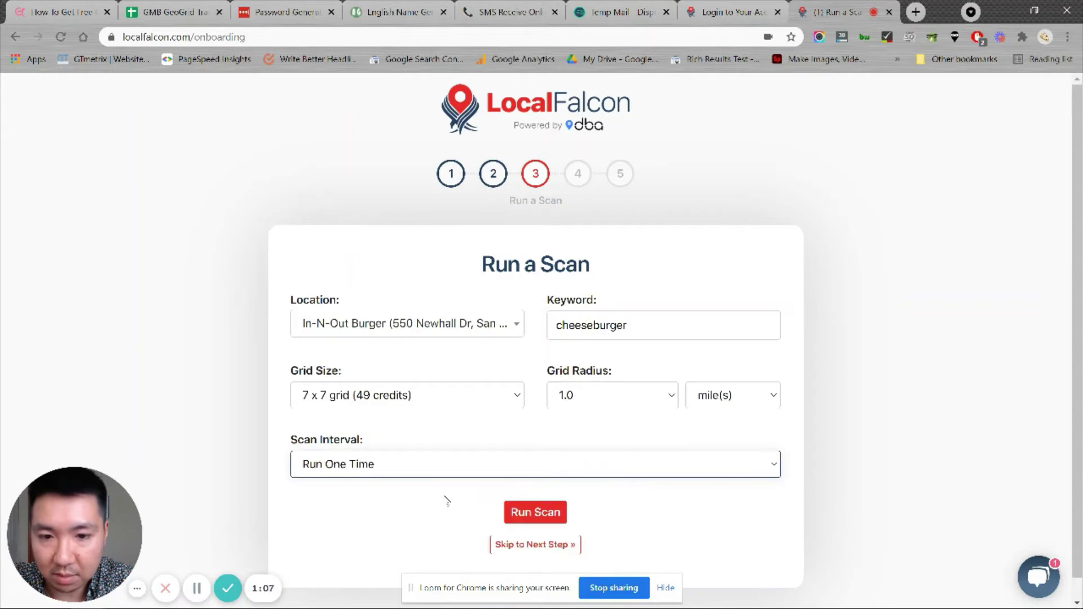
# - Start the cheeseburger scan and scroll down the Select a Credit Package pricing table
pyautogui.click(517, 513)
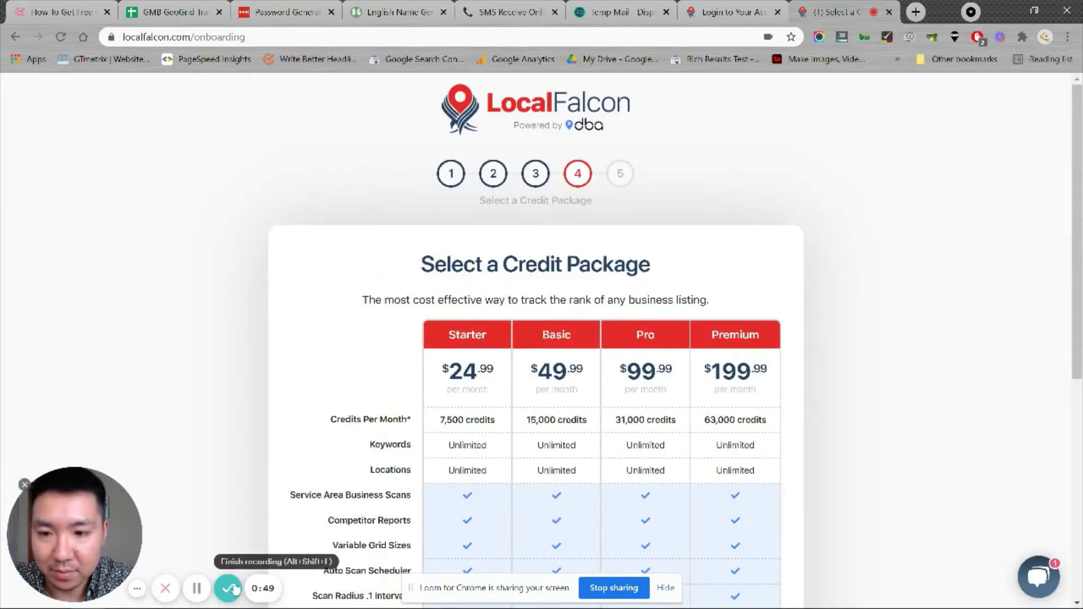
pyautogui.click(227, 589)
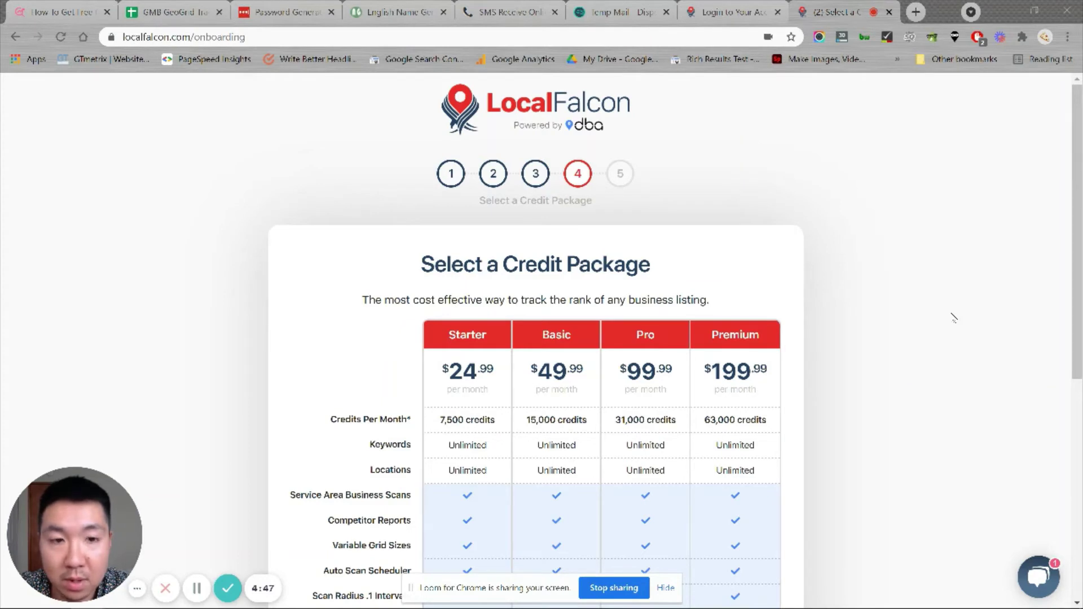
pyautogui.moveTo(1074, 291); pyautogui.dragTo(1029, 416)
pyautogui.scroll(-3, 1029, 417)
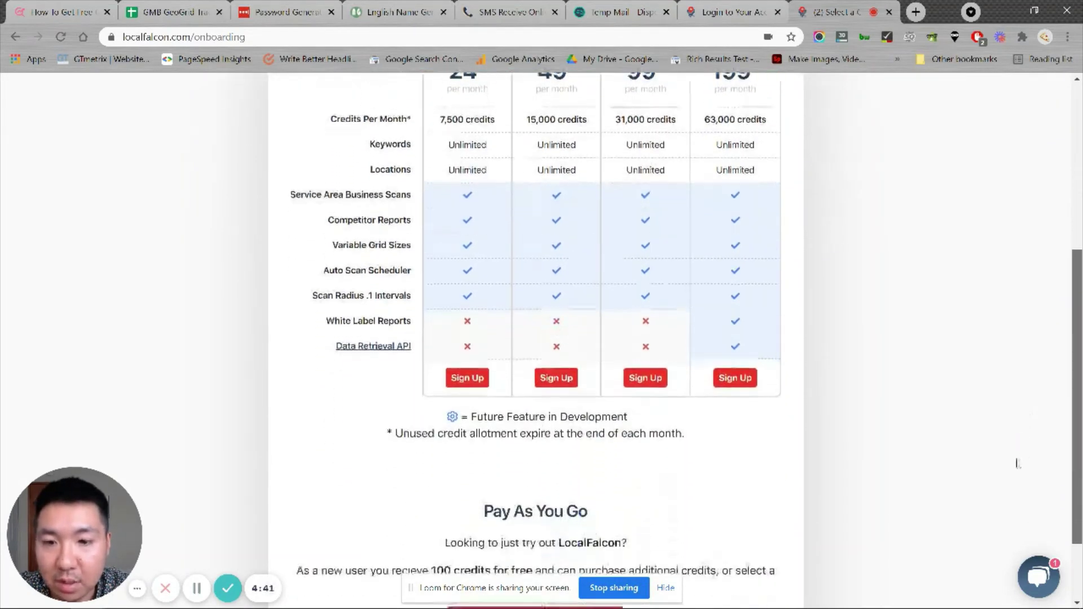
# - Highlight the Pay As You Go heading and its 100 free credits note
pyautogui.moveTo(484, 415); pyautogui.dragTo(592, 420)
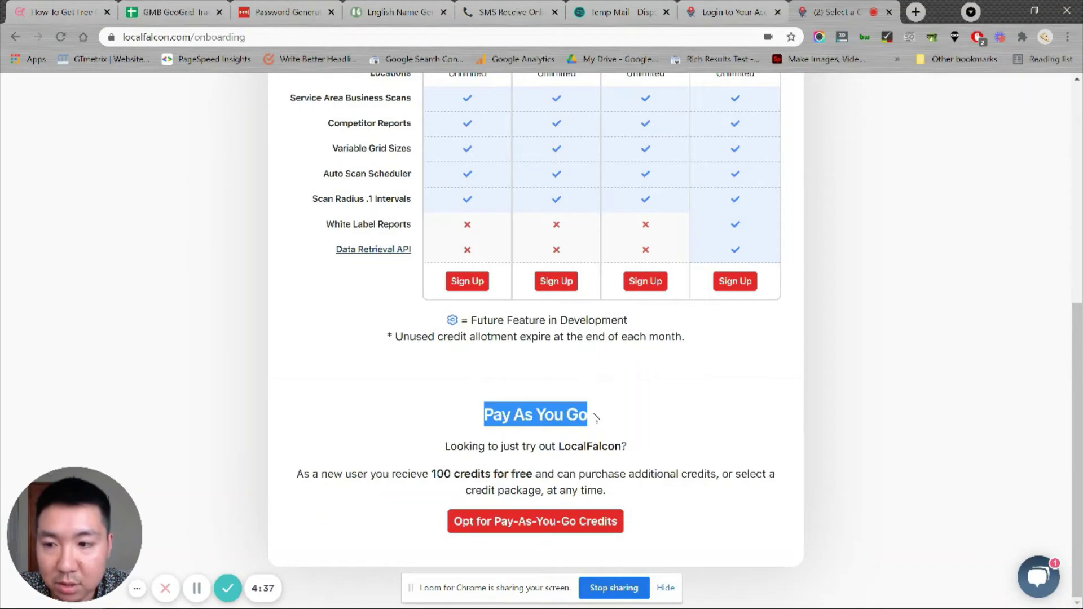
pyautogui.click(594, 418)
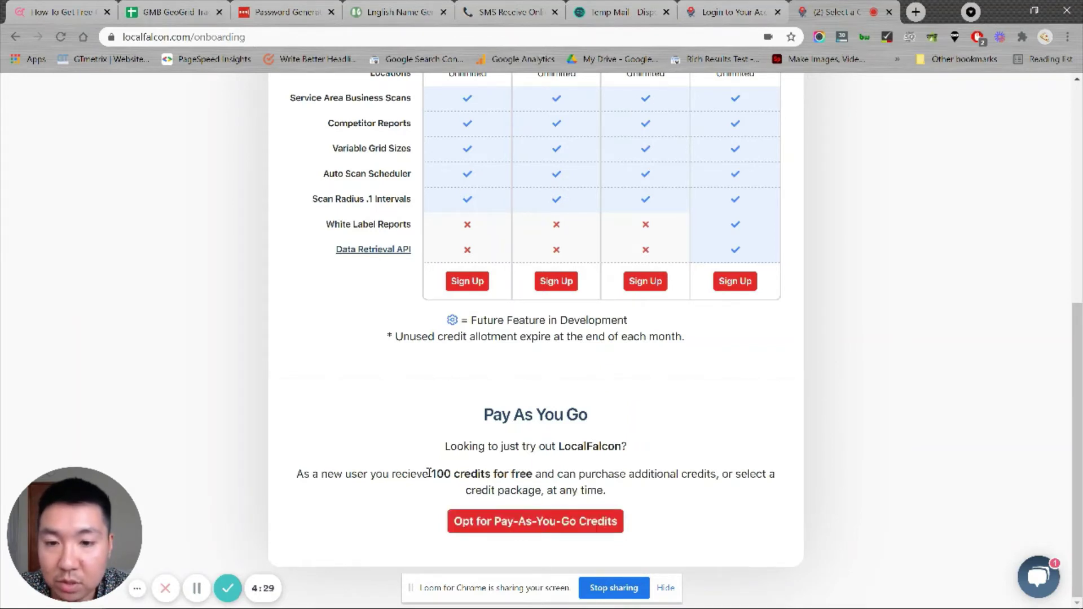
pyautogui.moveTo(435, 475); pyautogui.dragTo(535, 477)
pyautogui.click(535, 477)
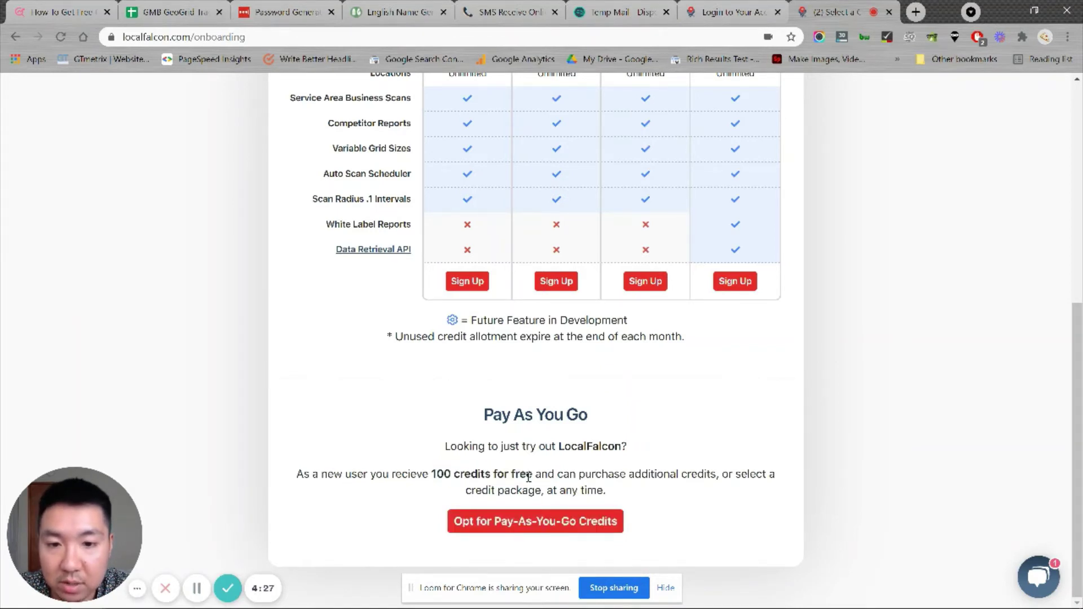
# - Opt for the free Pay-As-You-Go credits and continue to the cheeseburger scan results
pyautogui.click(541, 522)
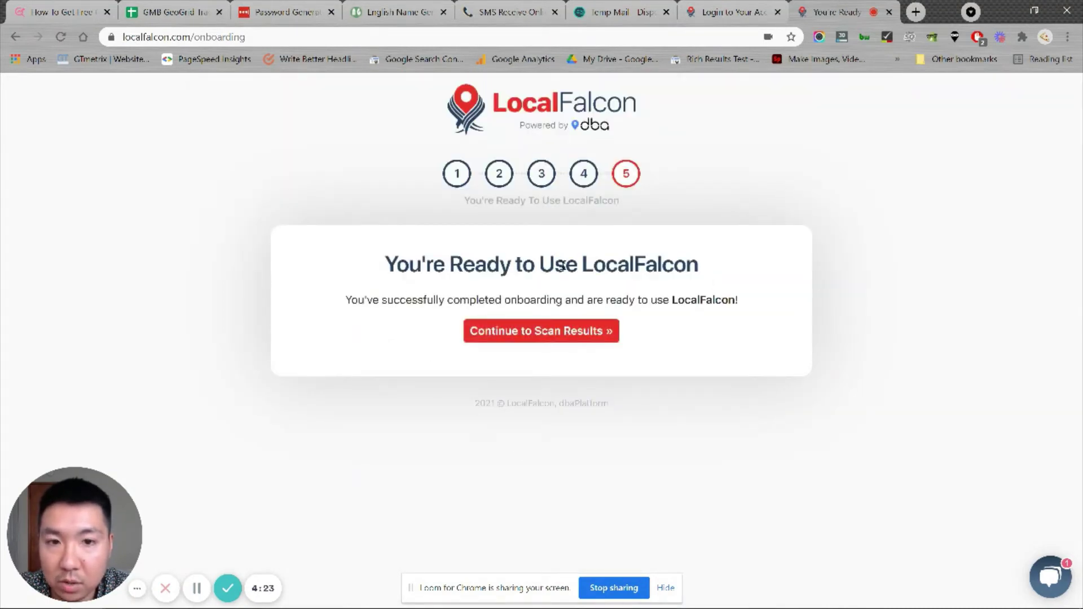
pyautogui.click(541, 338)
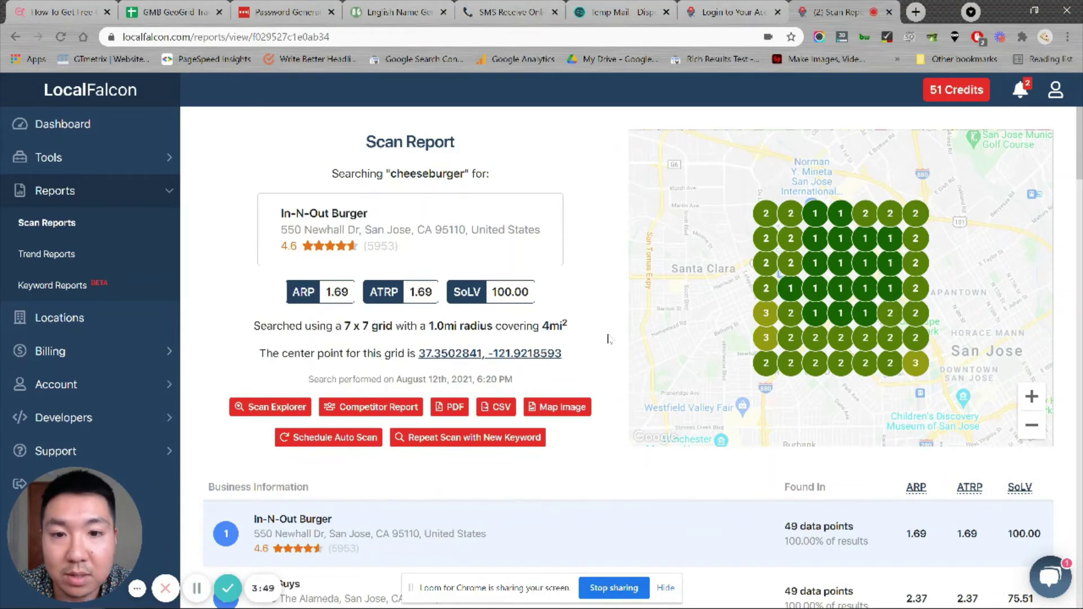
pyautogui.scroll(-3, 607, 338)
pyautogui.scroll(3, 604, 338)
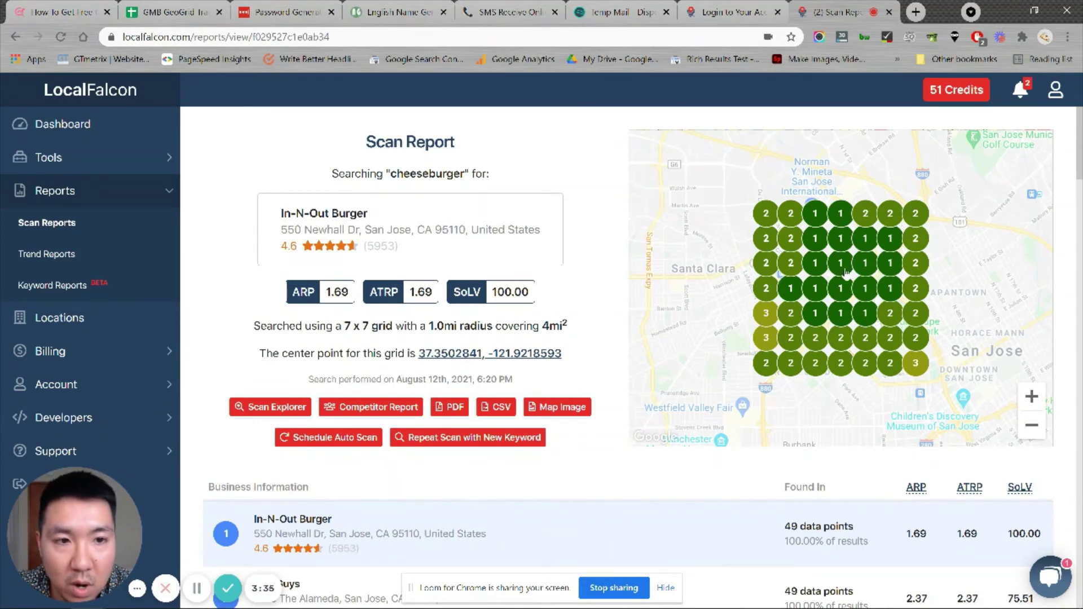
pyautogui.moveTo(846, 272)
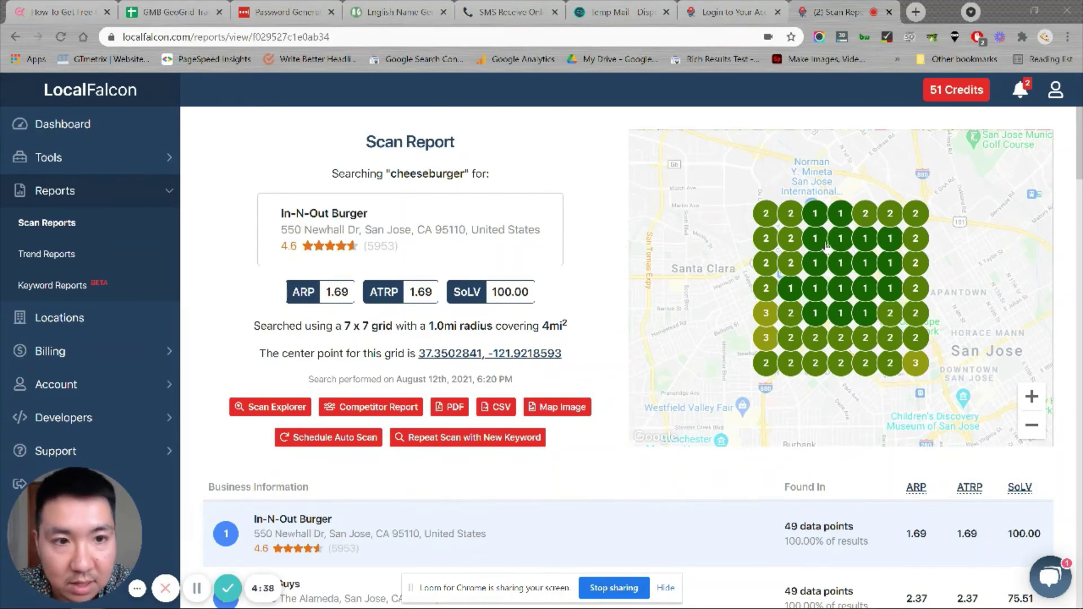
pyautogui.moveTo(814, 246)
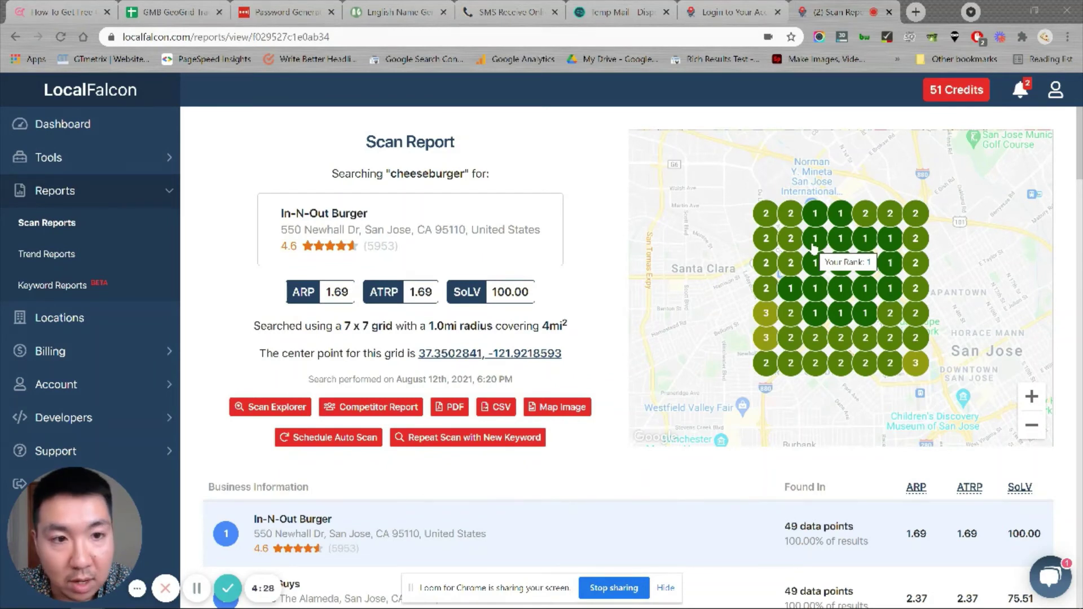
pyautogui.click(468, 433)
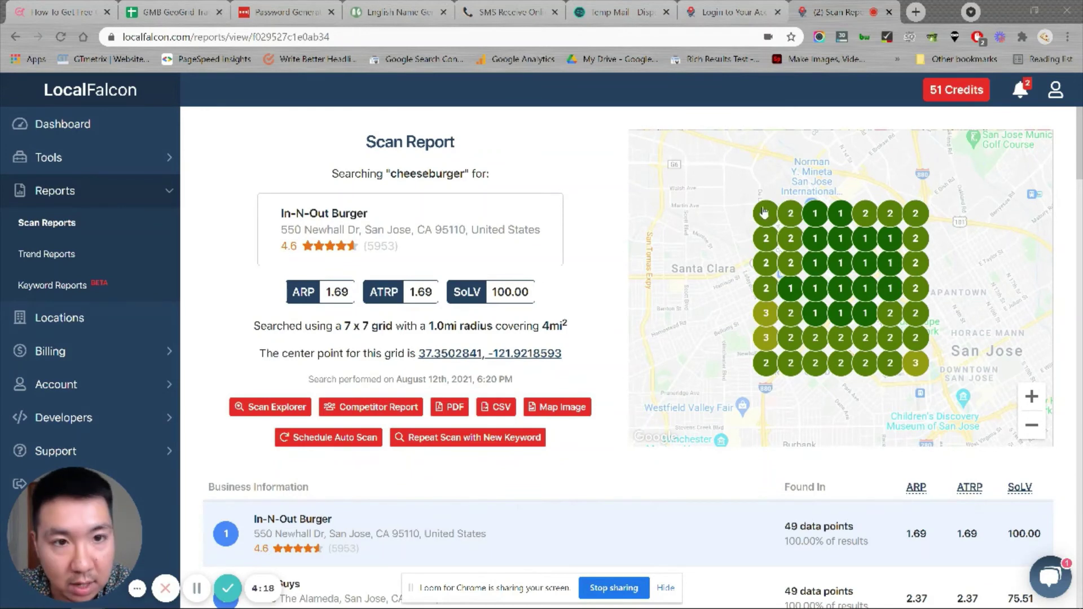
pyautogui.moveTo(764, 213)
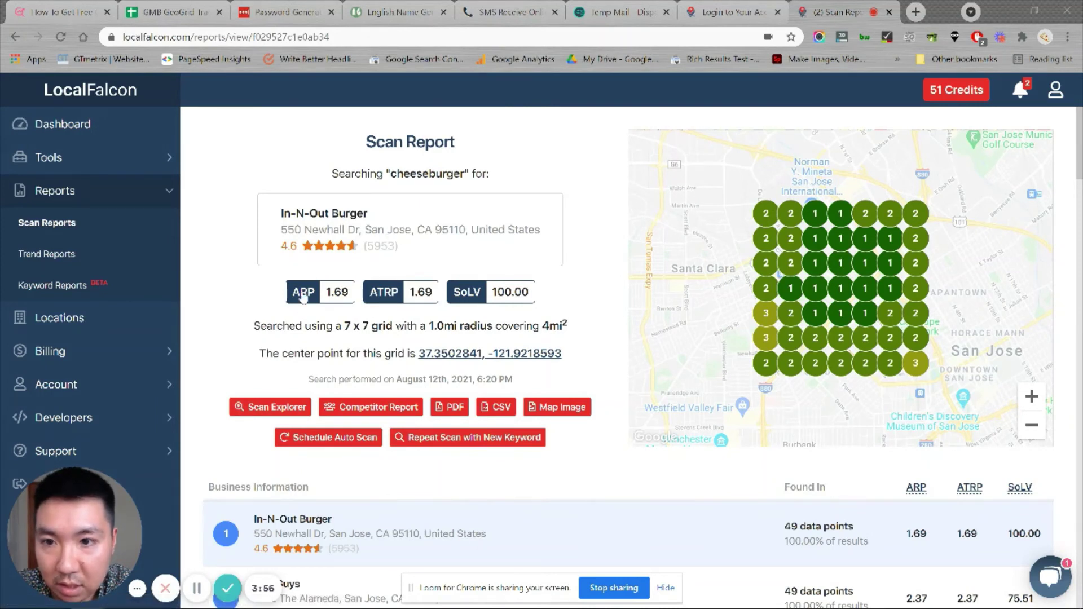
pyautogui.moveTo(303, 297)
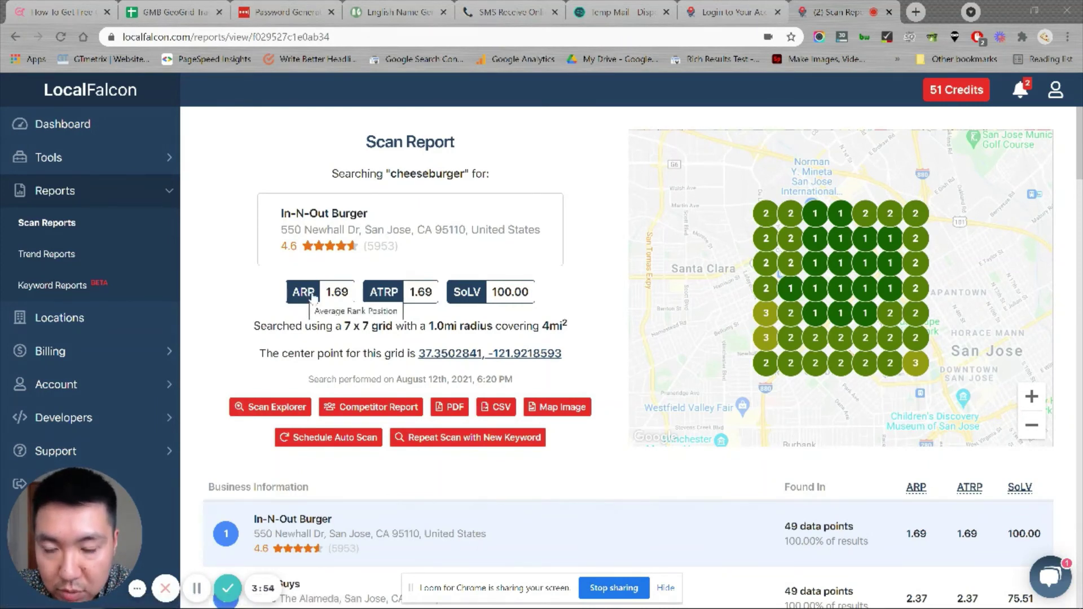
pyautogui.moveTo(386, 299)
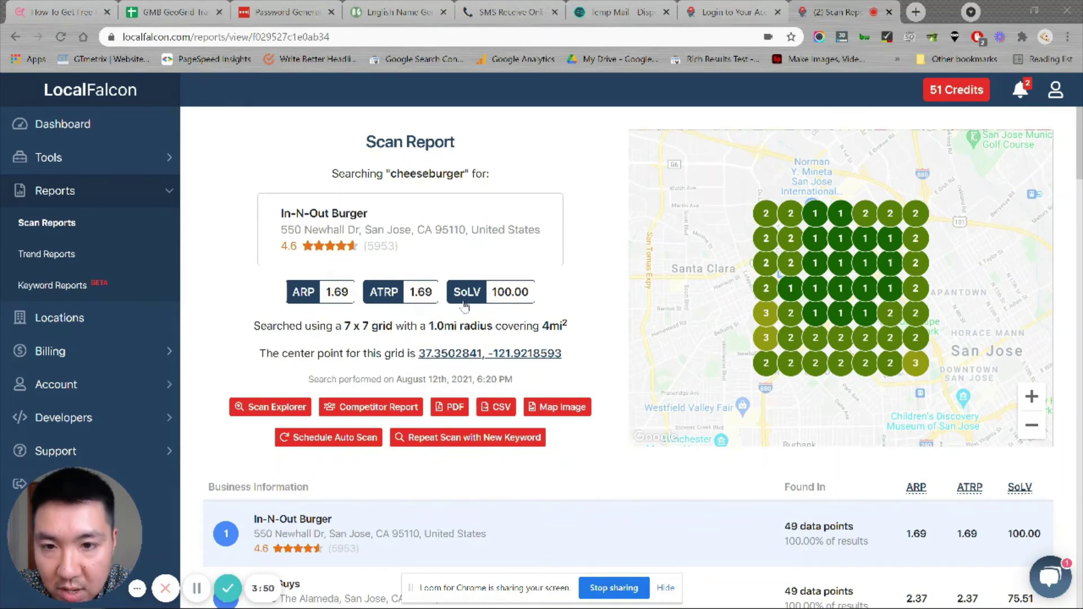
pyautogui.moveTo(470, 304)
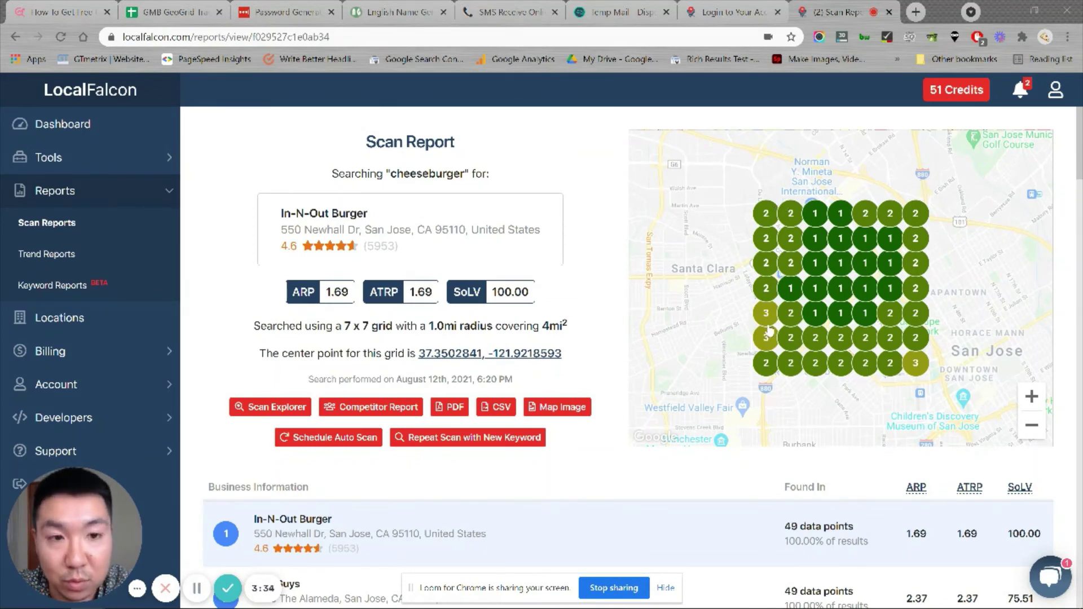
pyautogui.moveTo(761, 347)
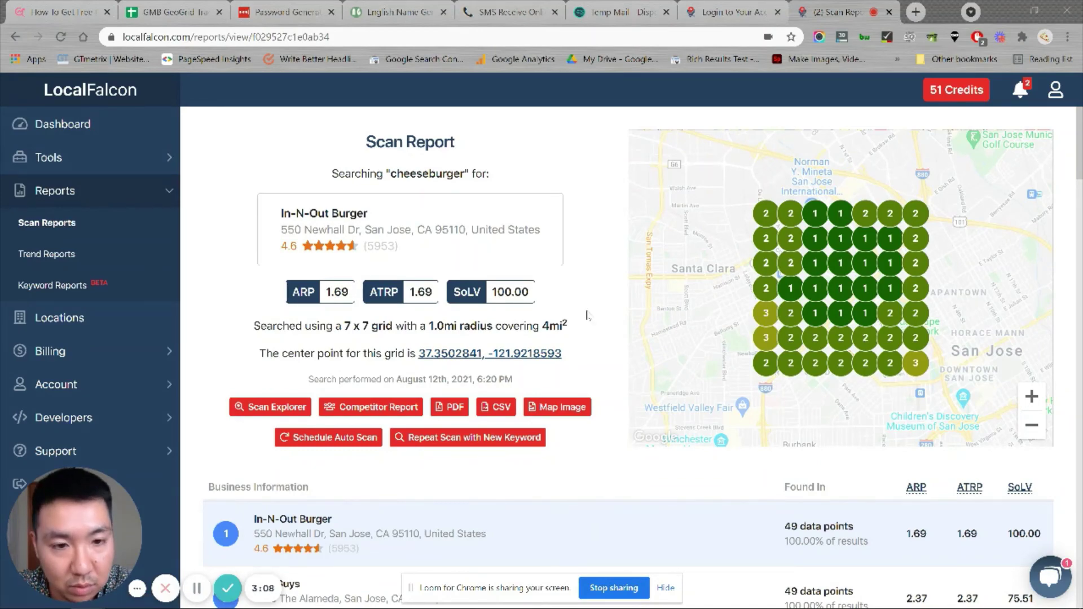
pyautogui.scroll(-6, 586, 319)
# - Enter 'Last scanned on 8/12/21' in cell D9 of the GMB GeoGrid Tracker sheet
pyautogui.scroll(6, 586, 320)
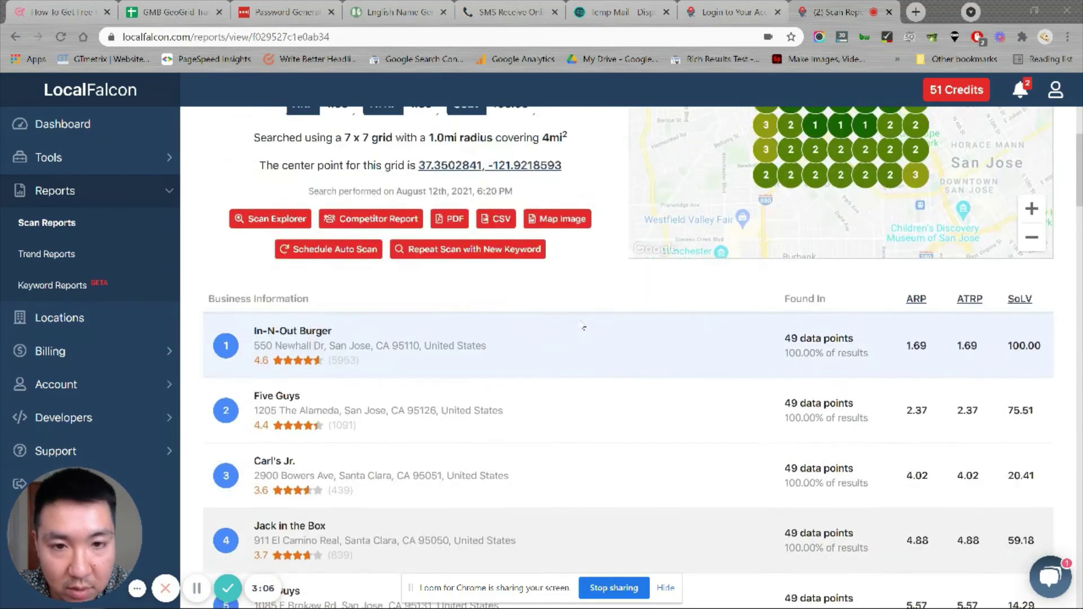
pyautogui.click(180, 10)
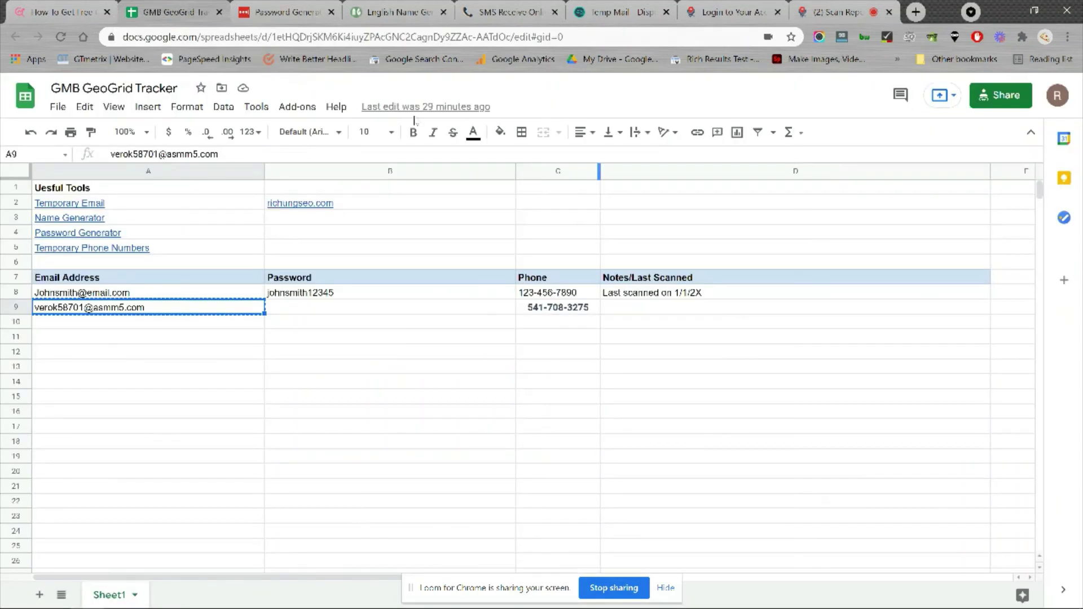
pyautogui.click(642, 313)
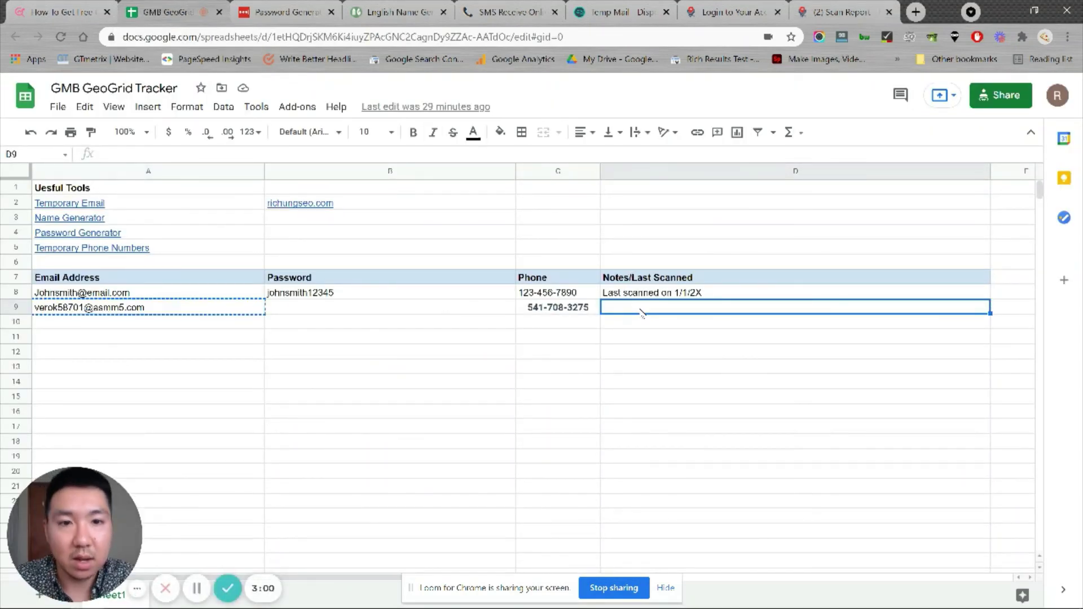
pyautogui.write('Last scanned on ')
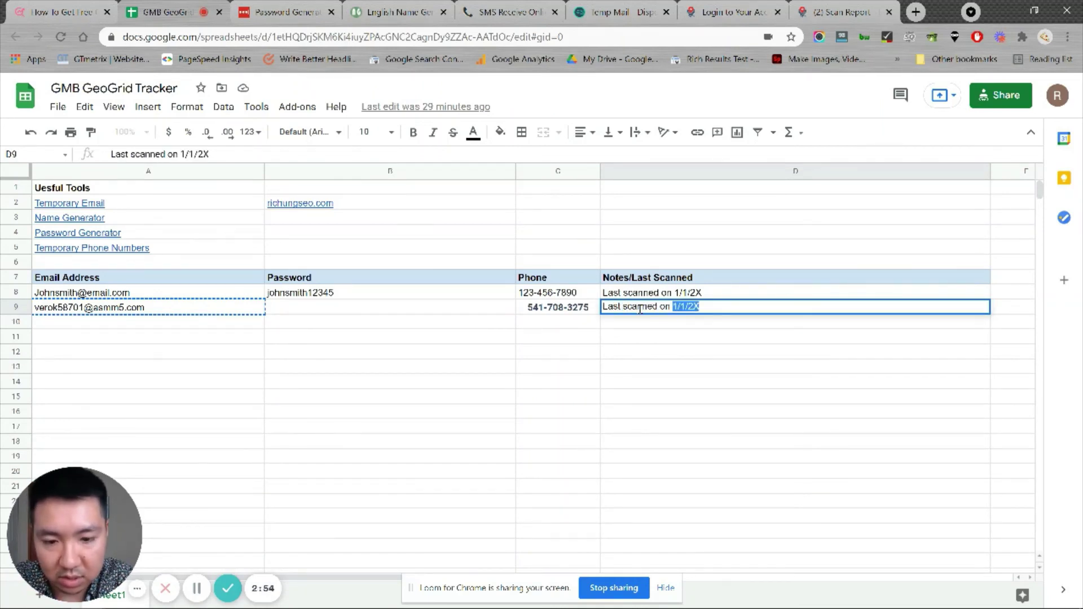
pyautogui.write('8/1')
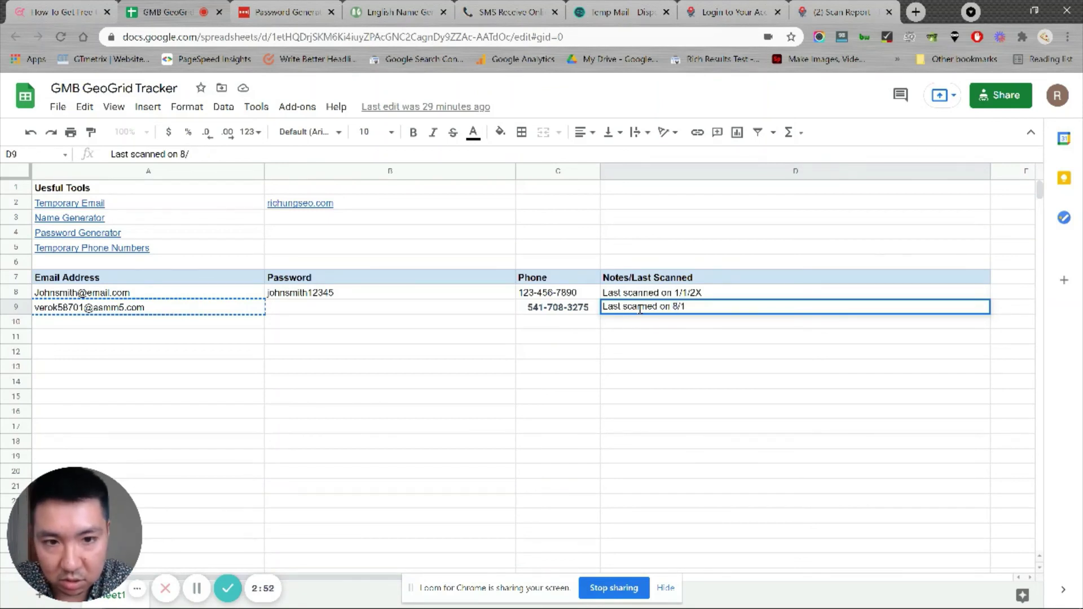
pyautogui.write('2/21')
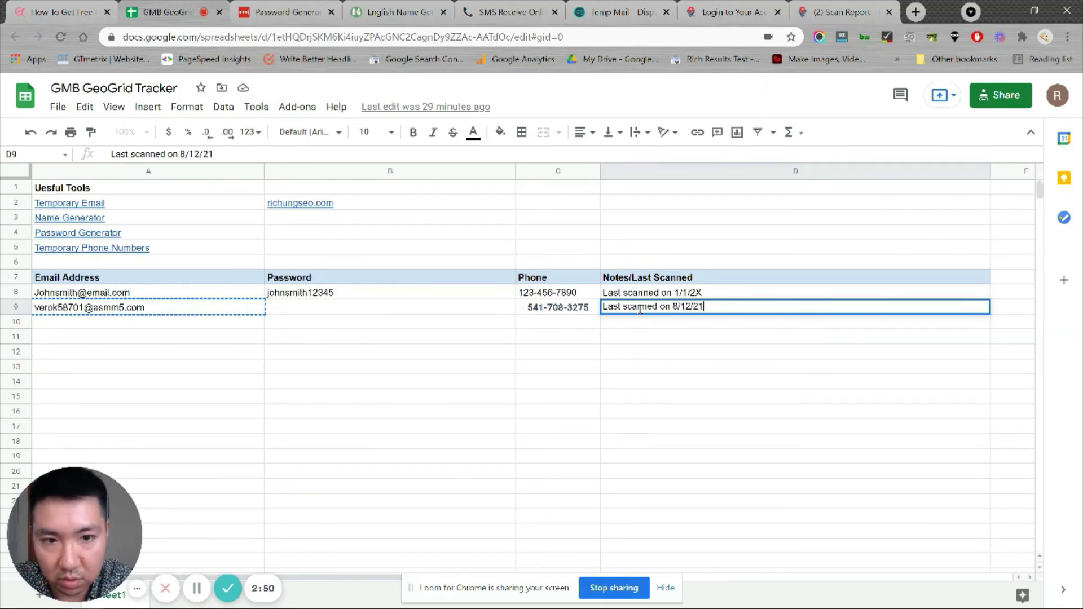
pyautogui.click(644, 387)
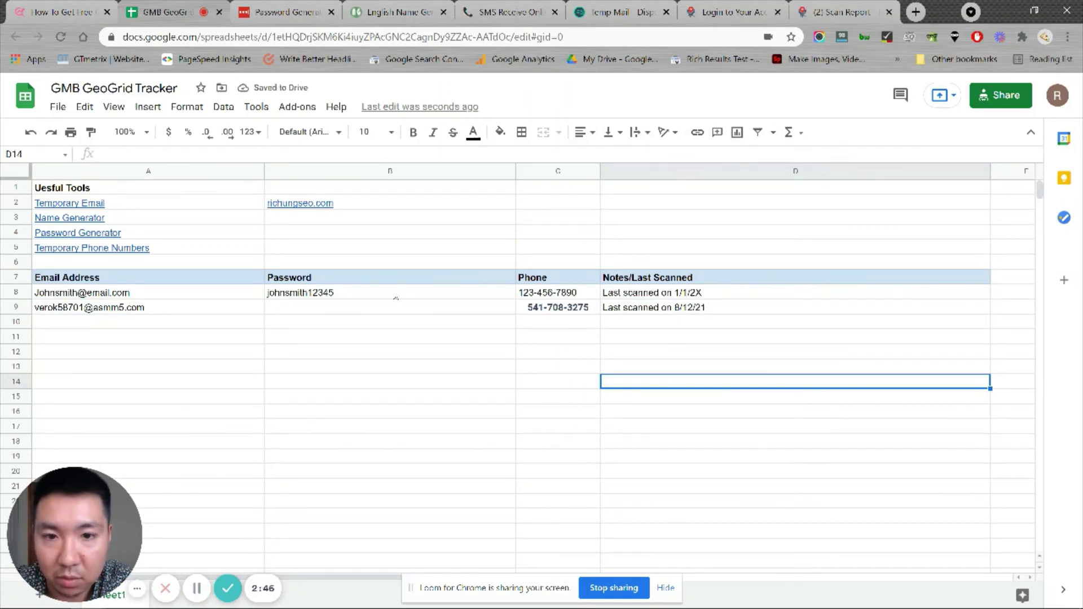
pyautogui.moveTo(229, 307)
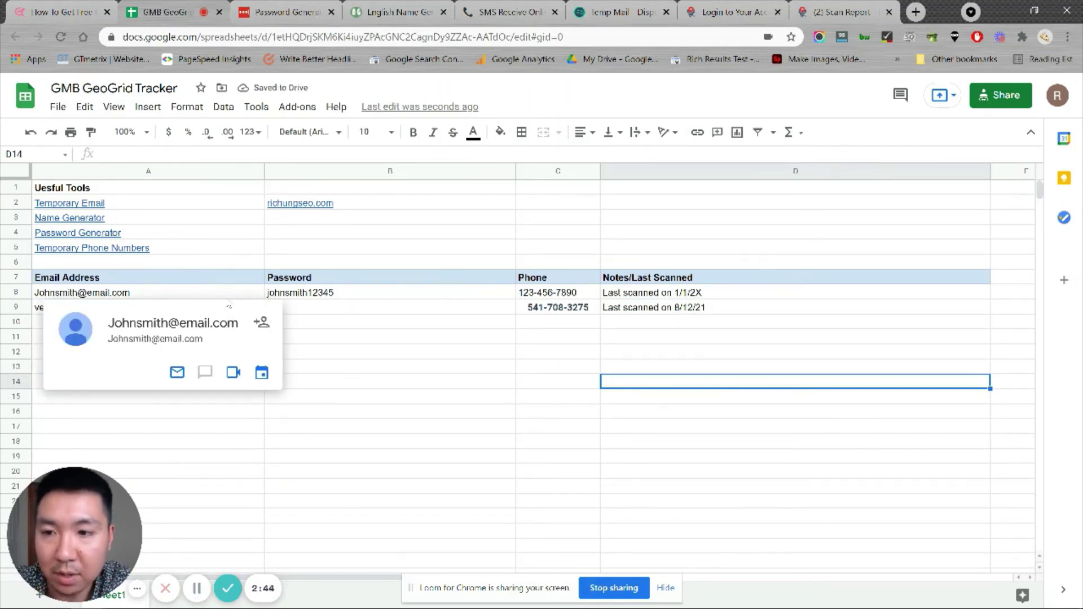
pyautogui.click(330, 355)
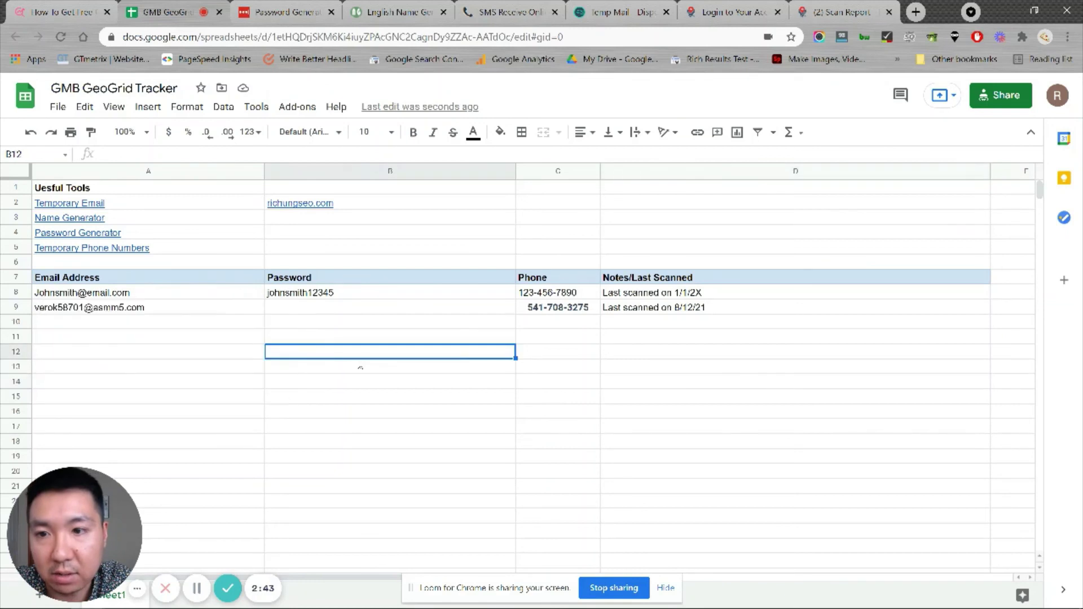
pyautogui.click(226, 327)
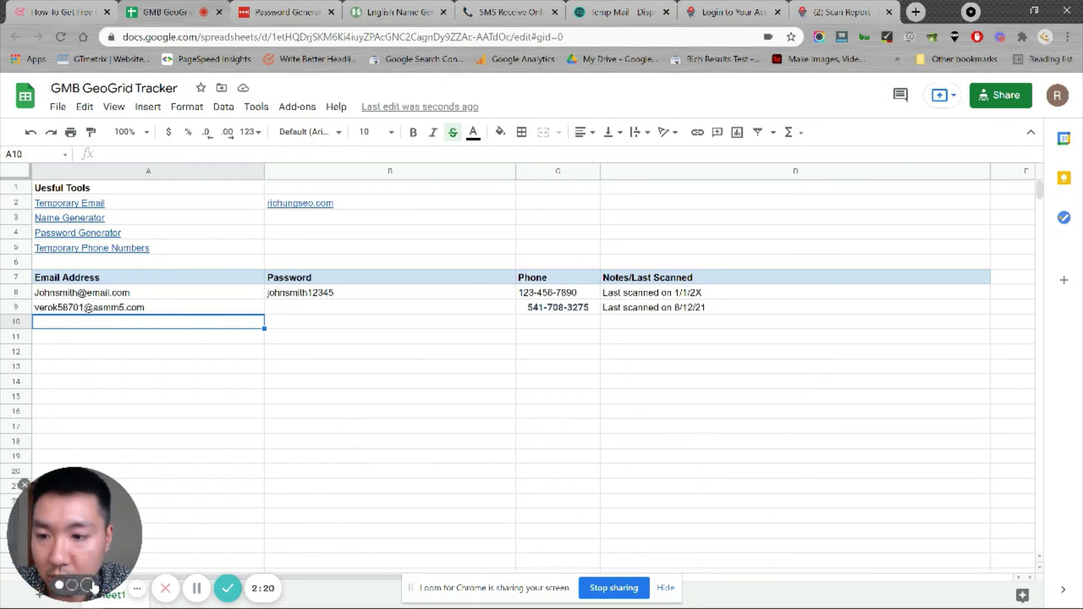
pyautogui.click(22, 483)
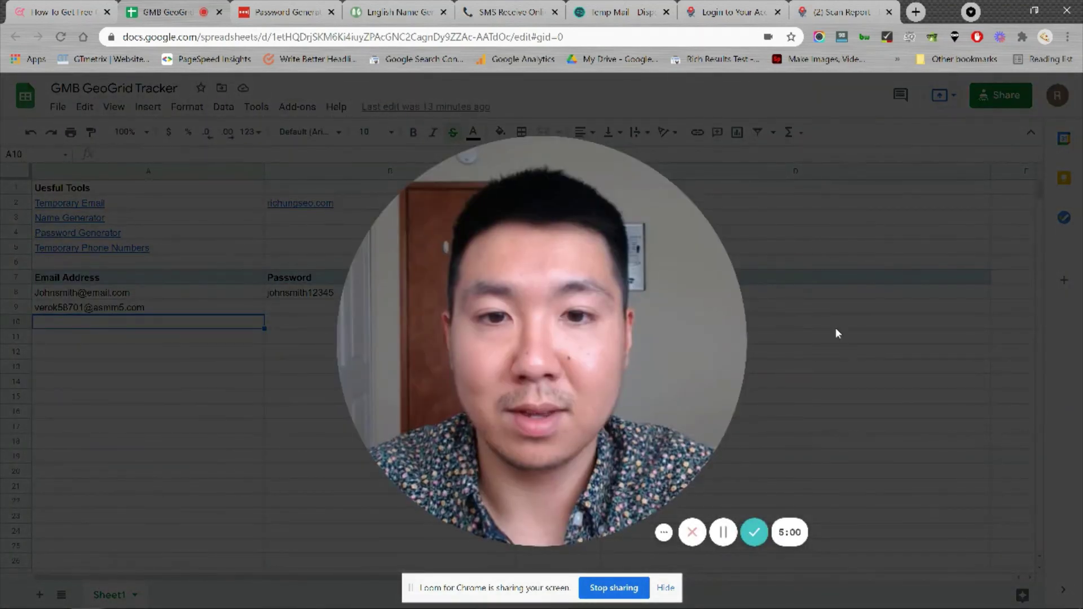